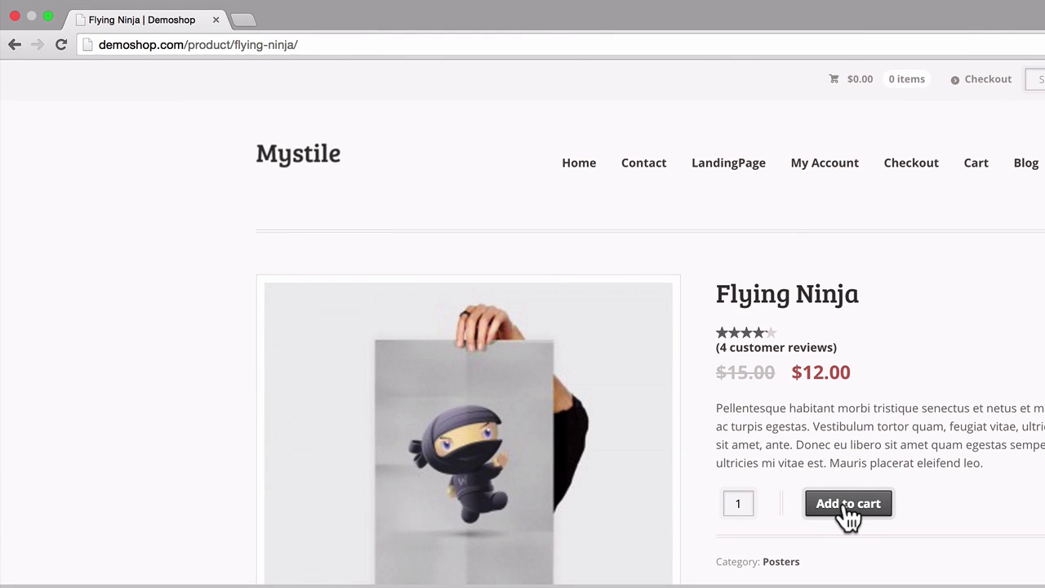
# Add the Flying Ninja poster to the cart and open the real-time events report
pyautogui.click(846, 504)
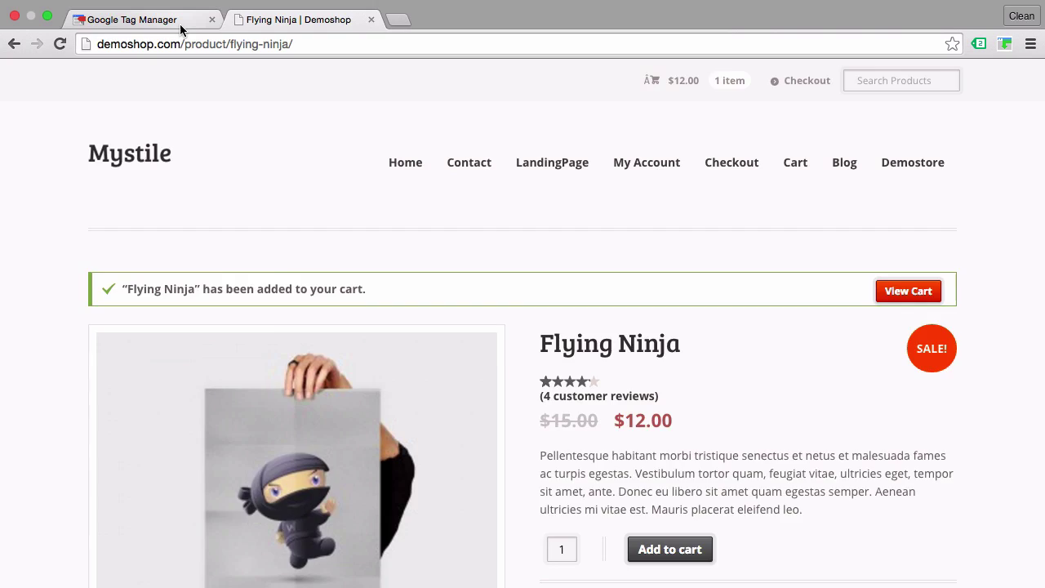
pyautogui.click(179, 25)
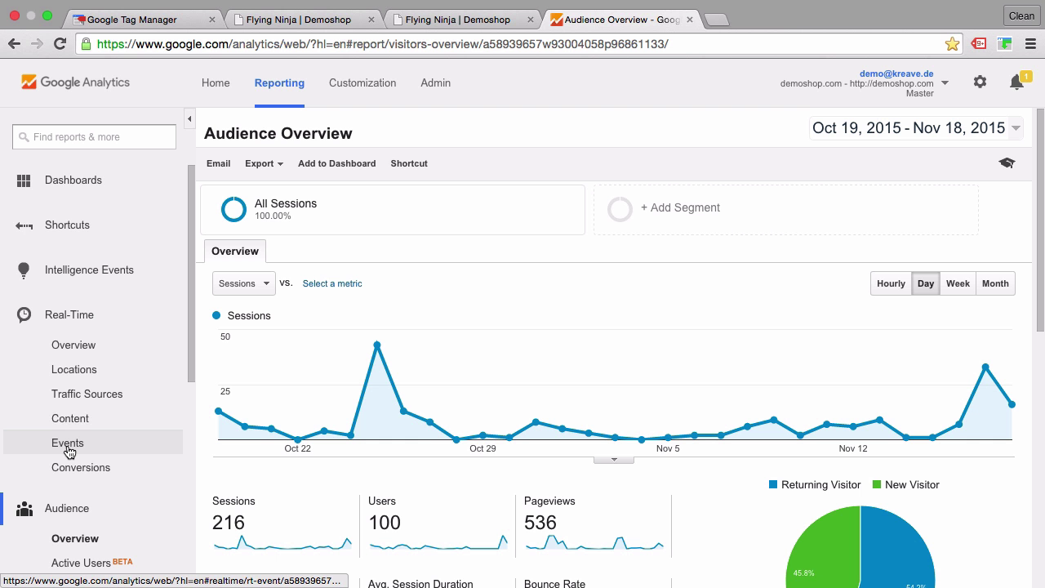
pyautogui.click(70, 443)
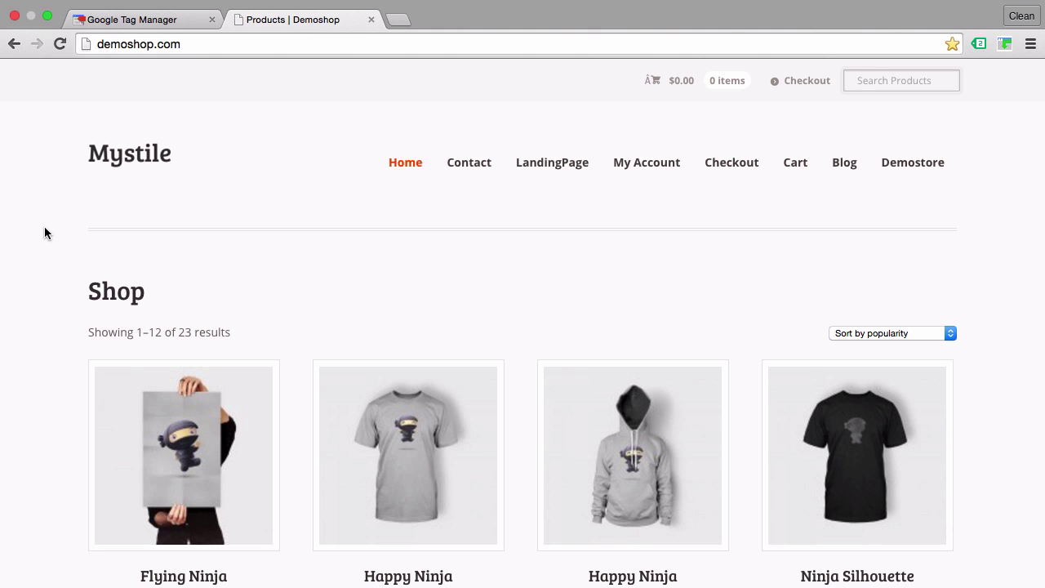
# Open the Flying Ninja product, add it to the cart at $12.00, and return to Tag Manager
pyautogui.scroll(-2, 44, 231)
pyautogui.click(217, 397)
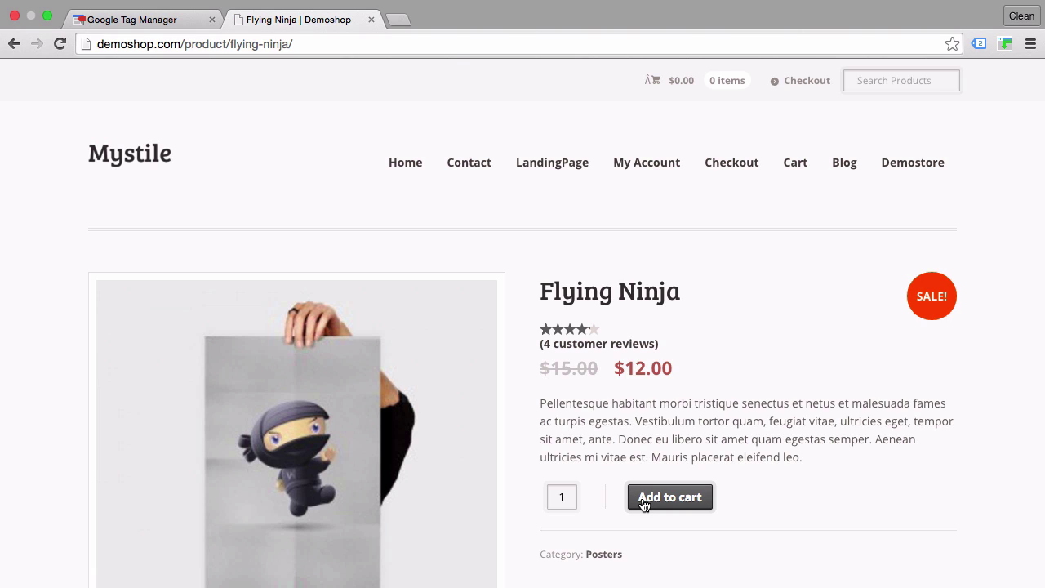
pyautogui.click(643, 504)
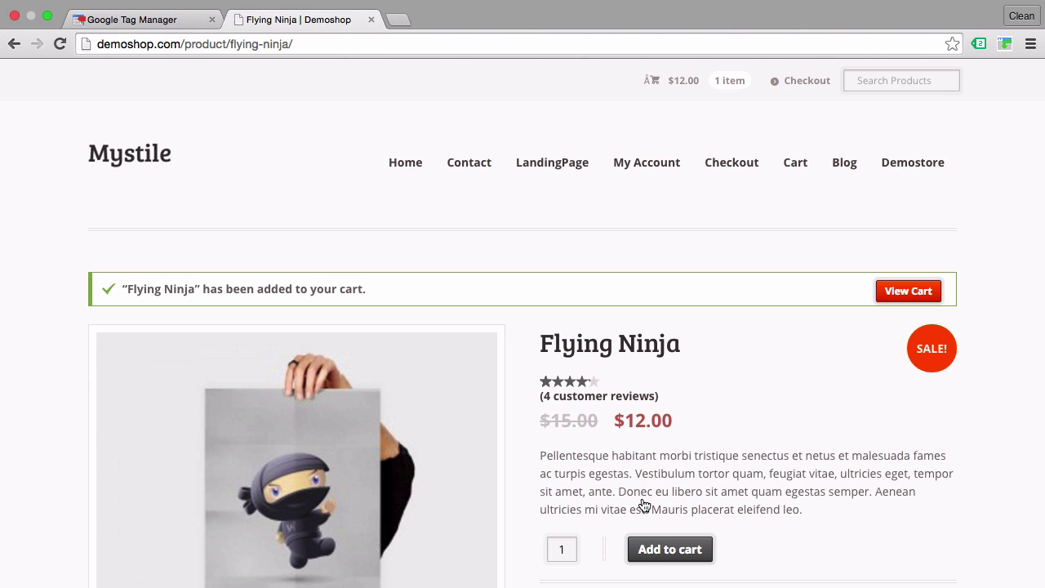
pyautogui.click(165, 25)
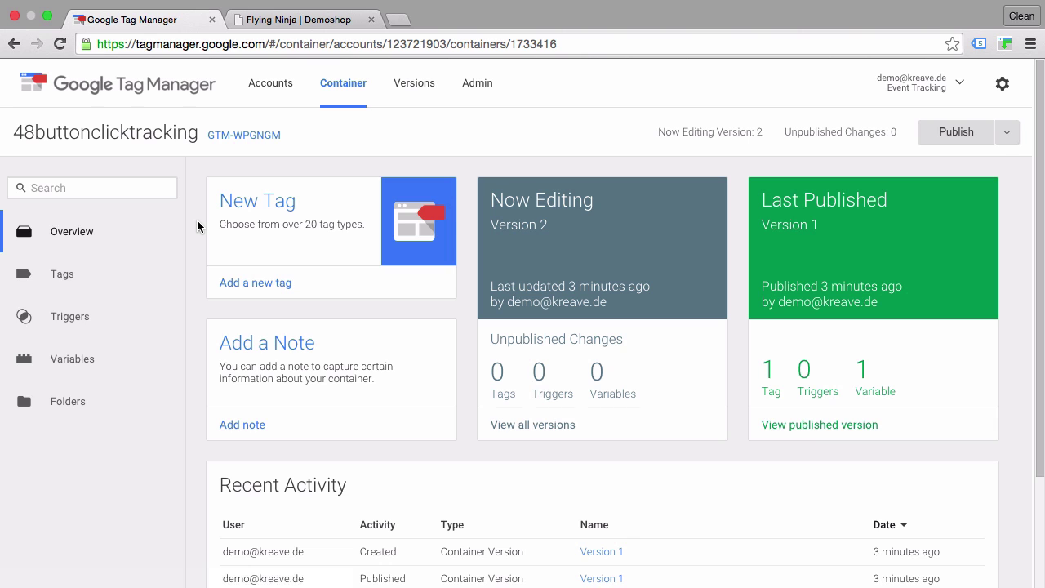
# Start a new trigger named 'Generic Click Trigger'
pyautogui.click(60, 320)
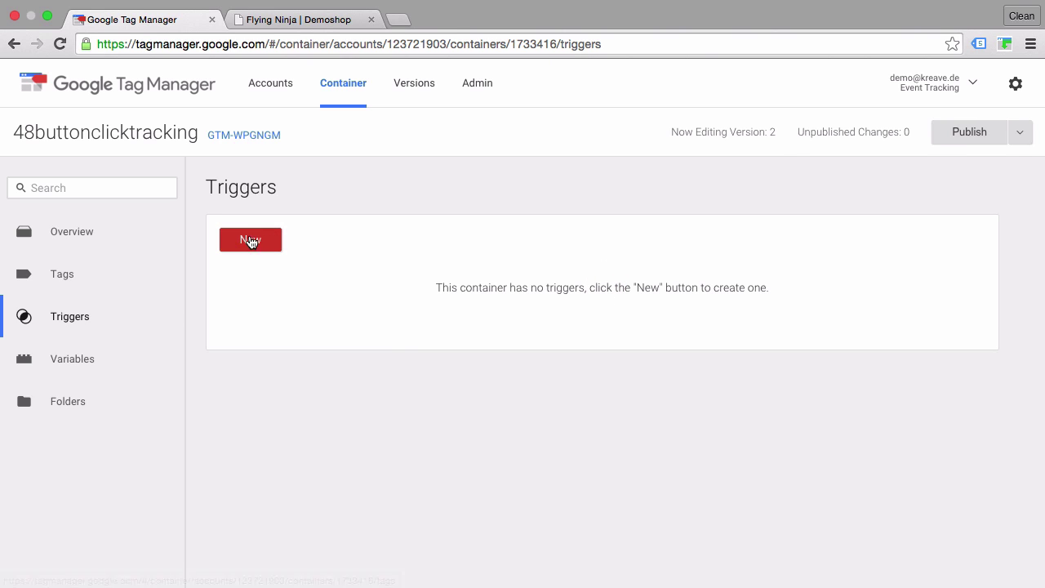
pyautogui.click(250, 240)
pyautogui.doubleClick(264, 195)
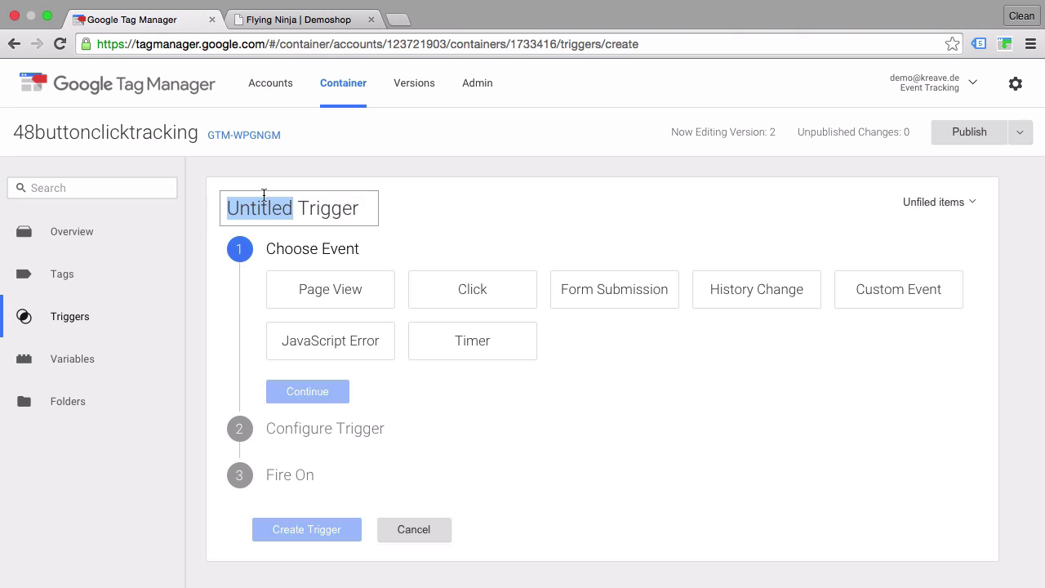
pyautogui.click(264, 195)
pyautogui.write('Gener')
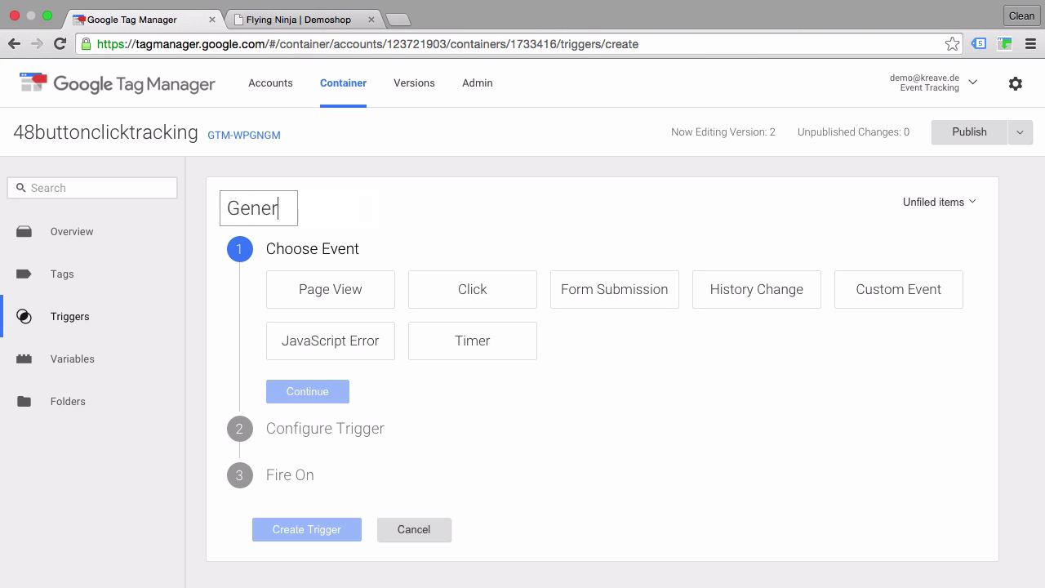
pyautogui.write('ic Click Trigger')
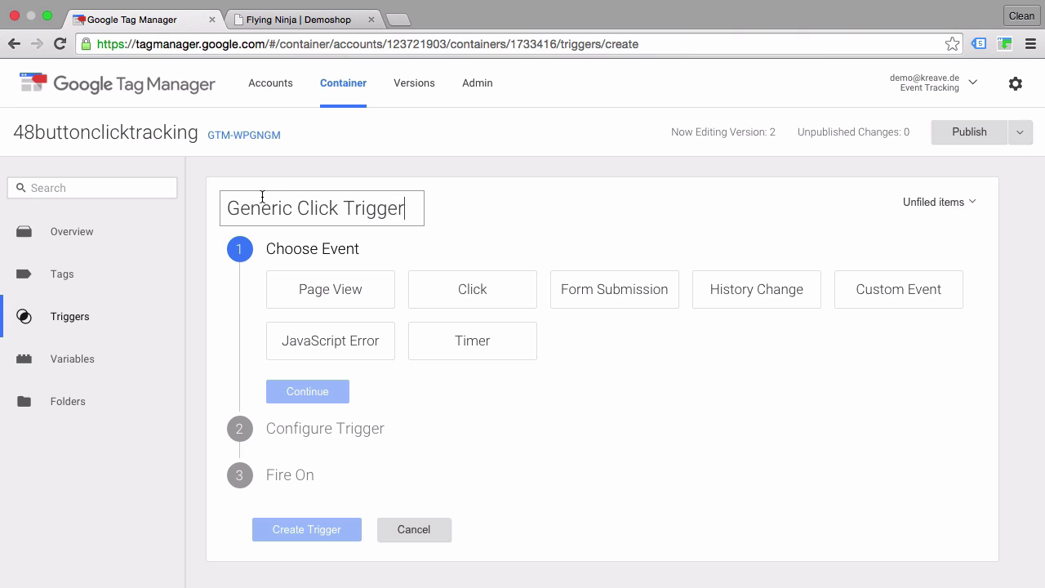
# Make it a Click trigger on All Elements firing on All Clicks, and save it
pyautogui.click(471, 304)
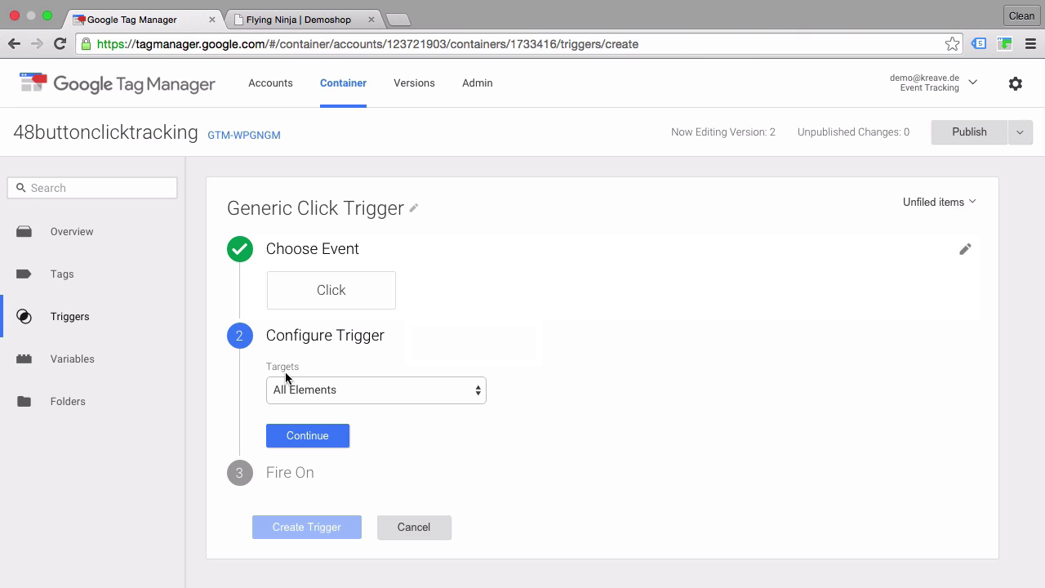
pyautogui.click(375, 383)
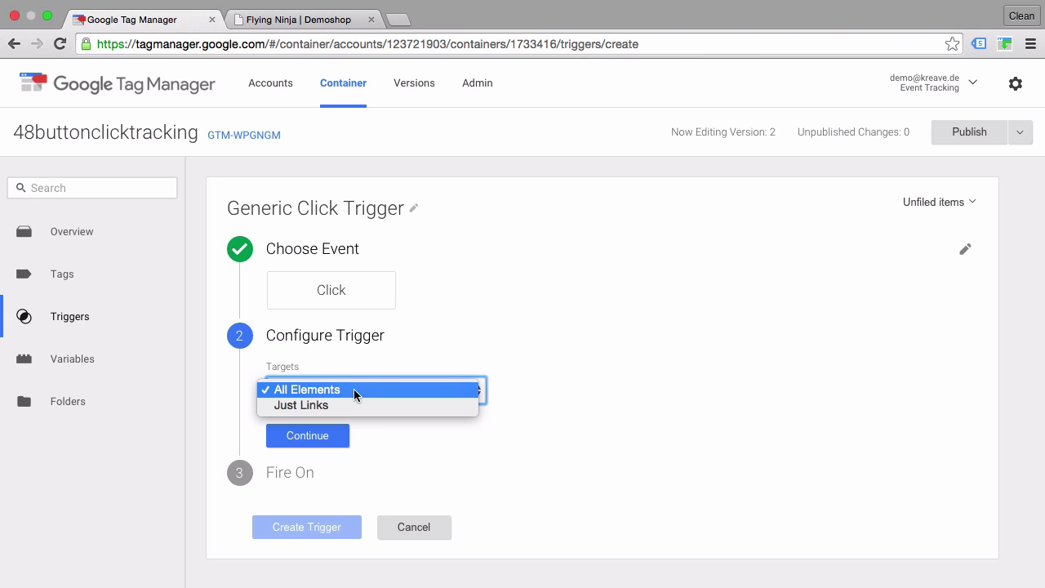
pyautogui.click(362, 392)
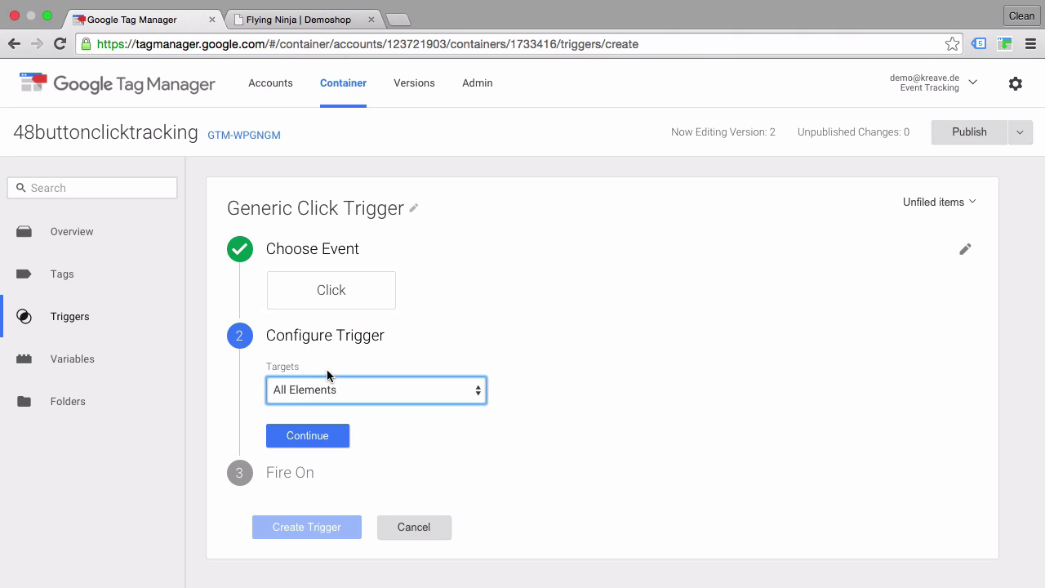
pyautogui.click(292, 21)
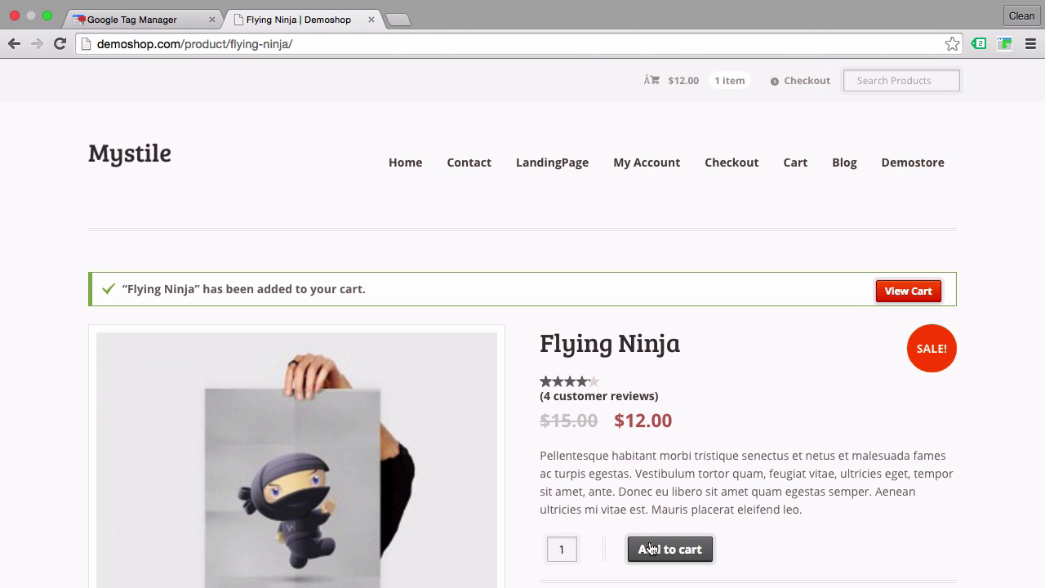
pyautogui.click(181, 26)
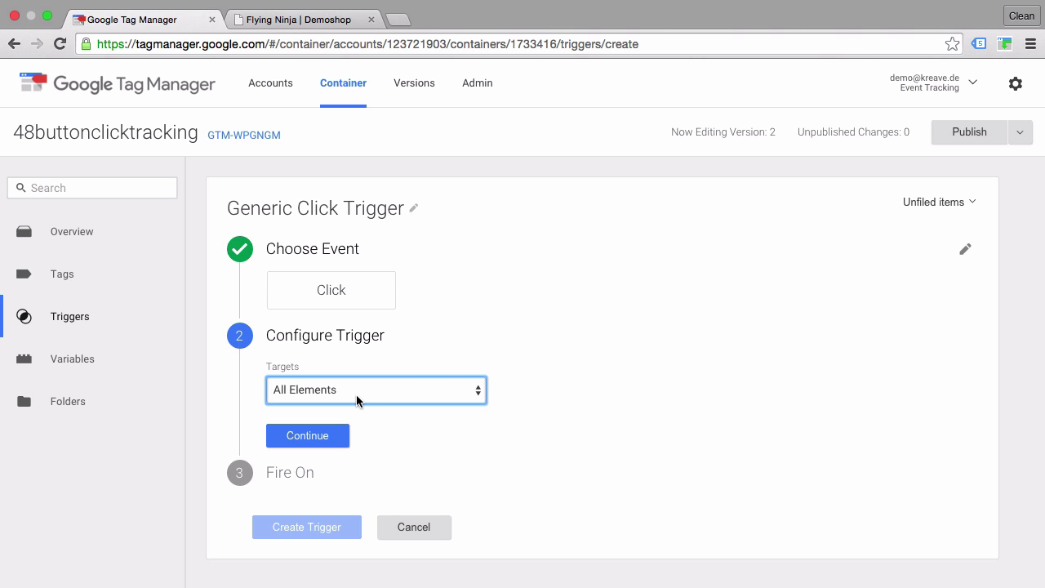
pyautogui.click(334, 439)
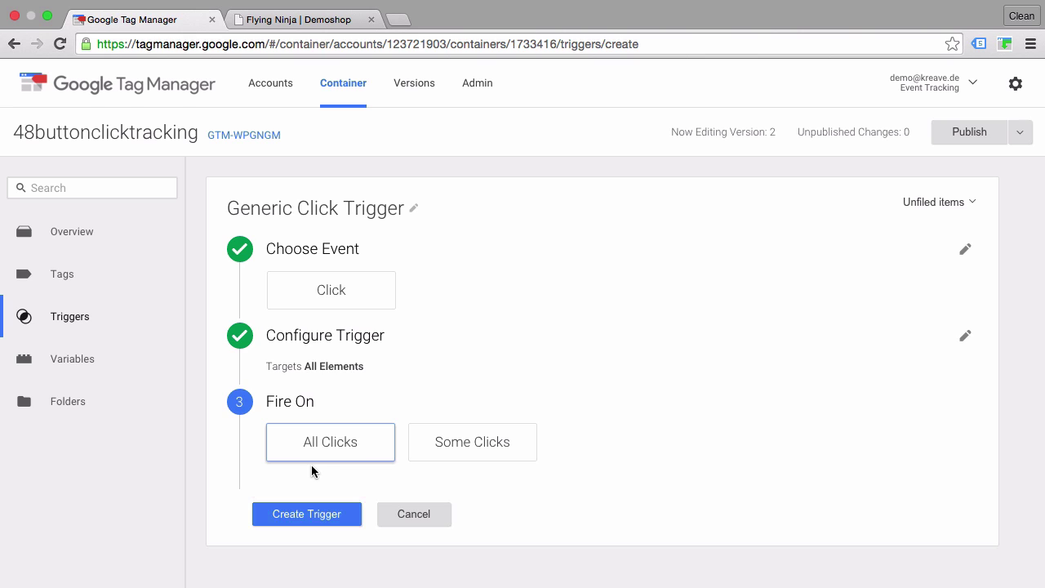
pyautogui.click(500, 441)
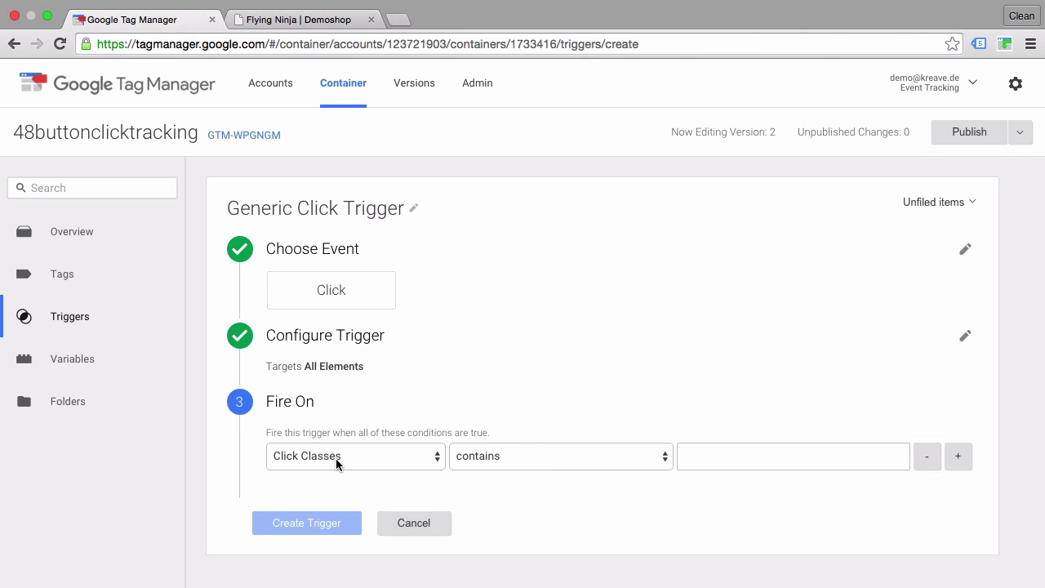
pyautogui.click(925, 459)
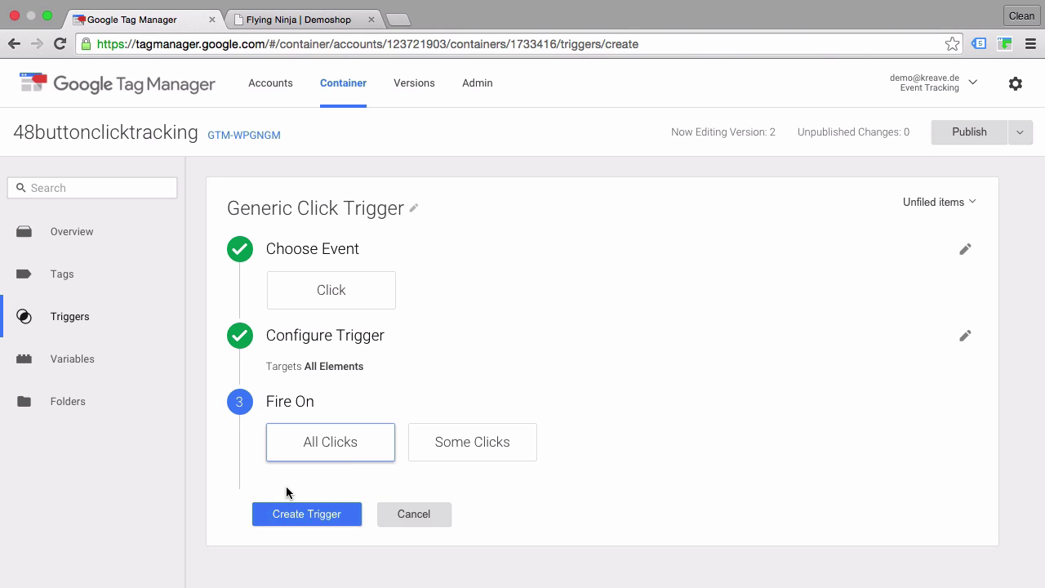
pyautogui.click(269, 521)
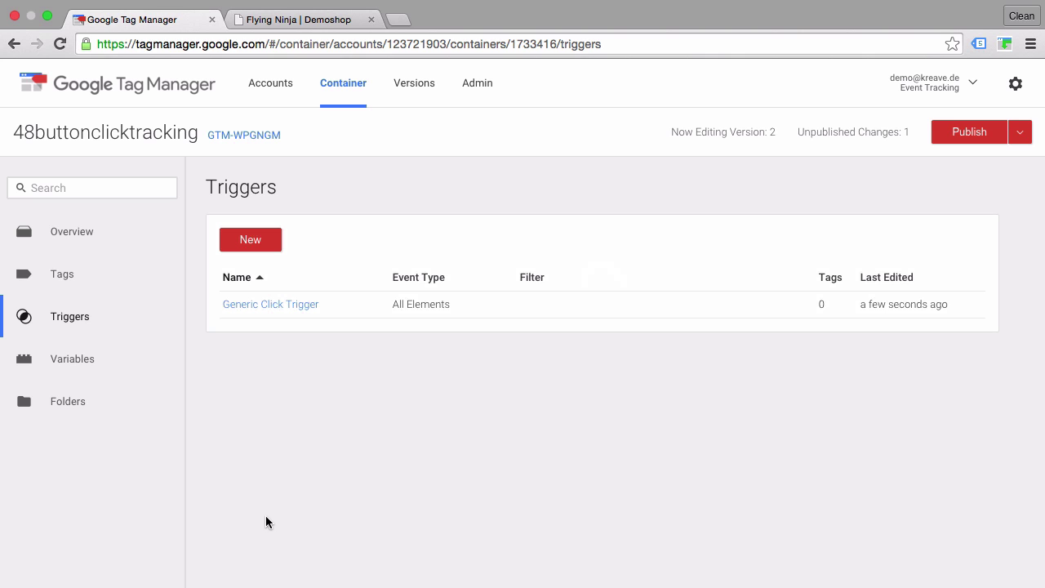
# Check the enabled built-in Clicks variables, then start Preview mode for container version 2
pyautogui.click(62, 360)
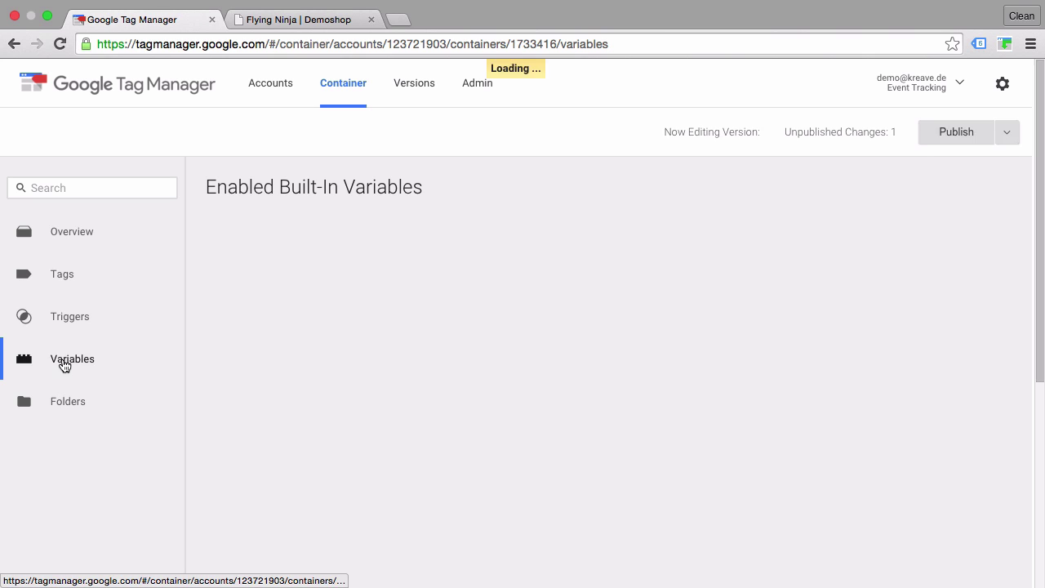
pyautogui.scroll(-5, 274, 402)
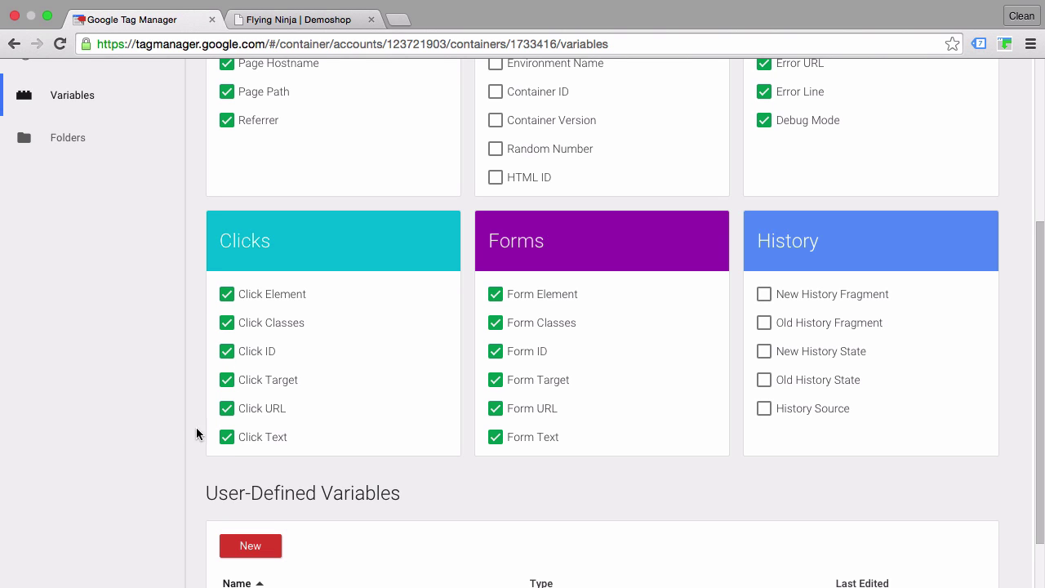
pyautogui.scroll(4, 169, 399)
pyautogui.scroll(2, 169, 400)
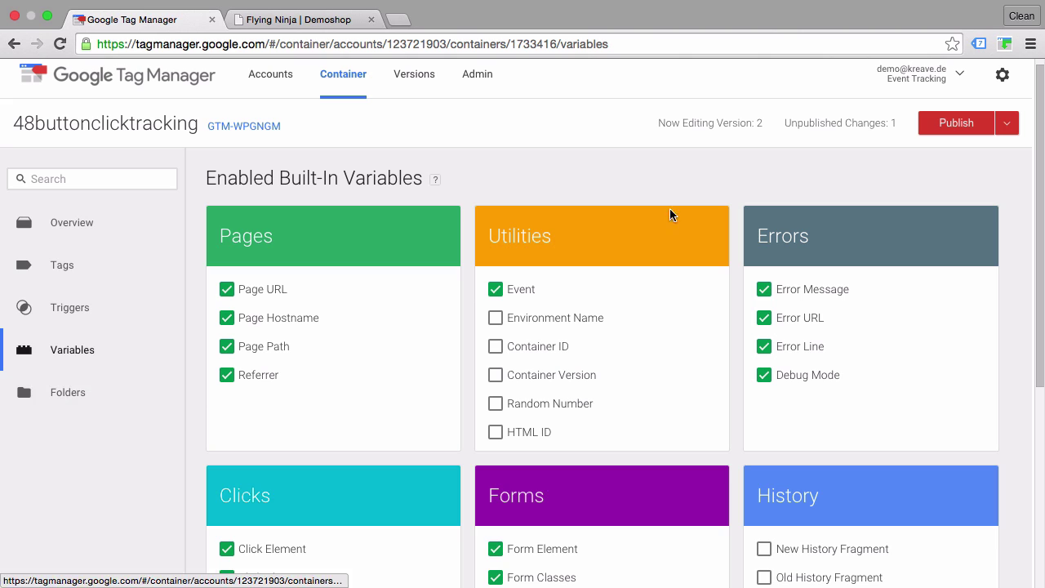
pyautogui.click(1012, 133)
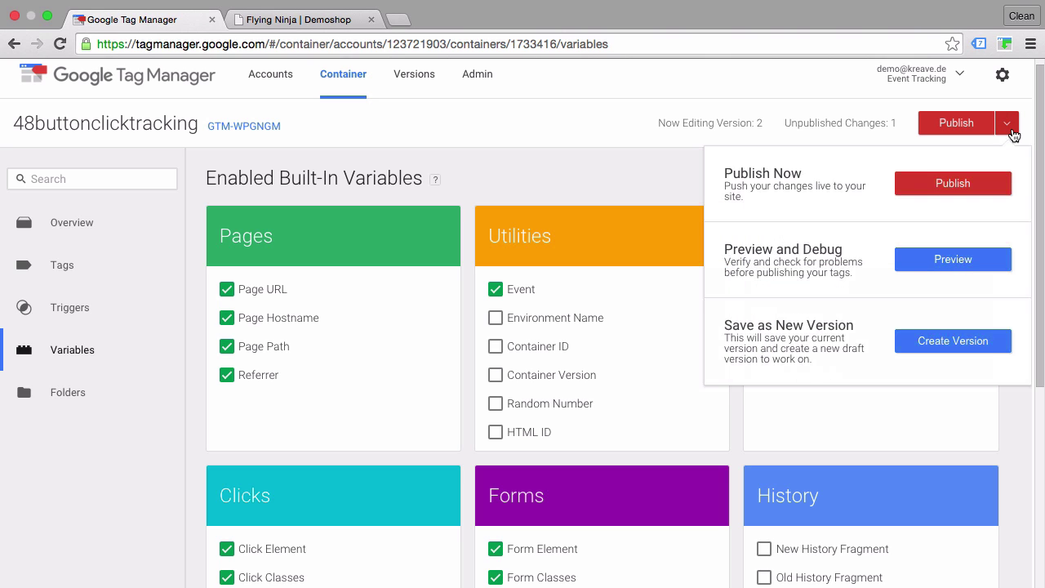
pyautogui.click(928, 266)
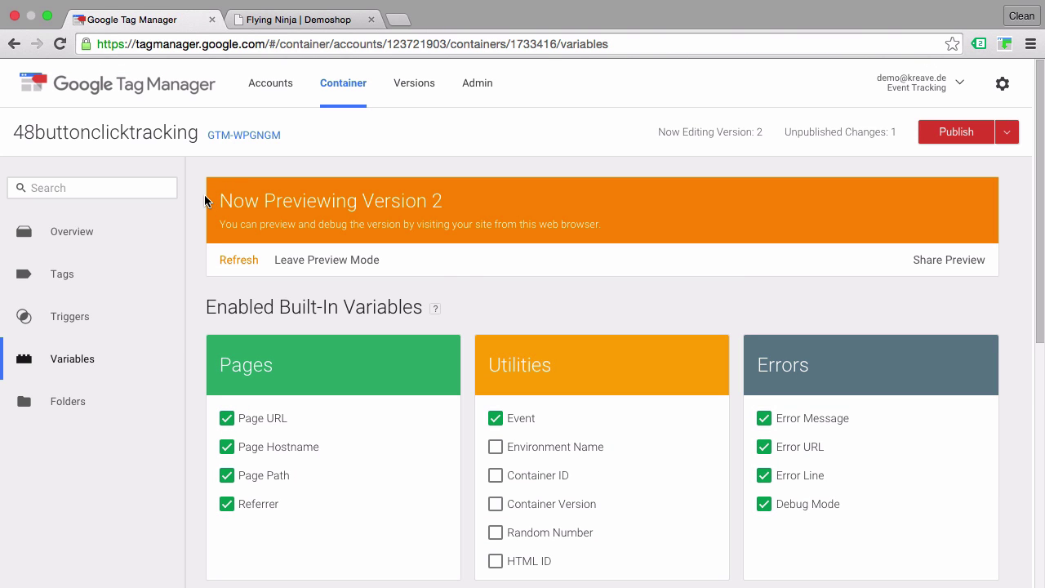
# Reload the Flying Ninja product page with the preview panel and scroll to Add to cart
pyautogui.click(251, 18)
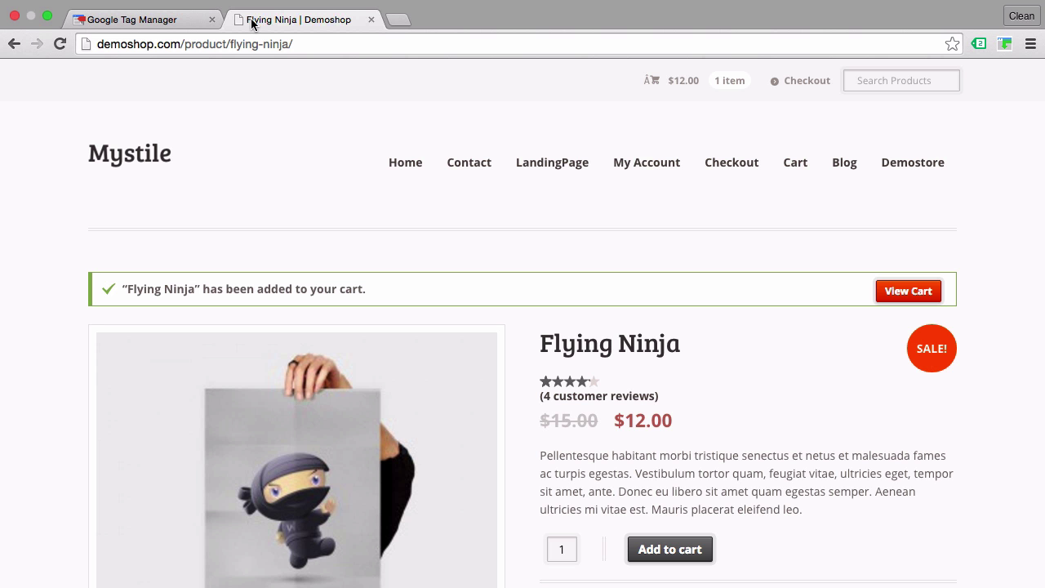
pyautogui.click(60, 44)
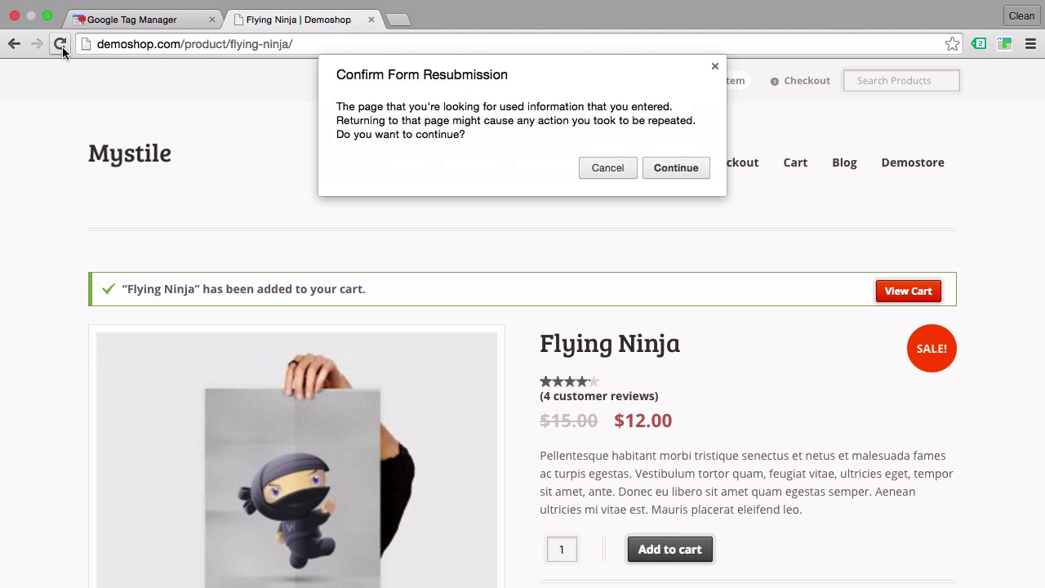
pyautogui.click(607, 167)
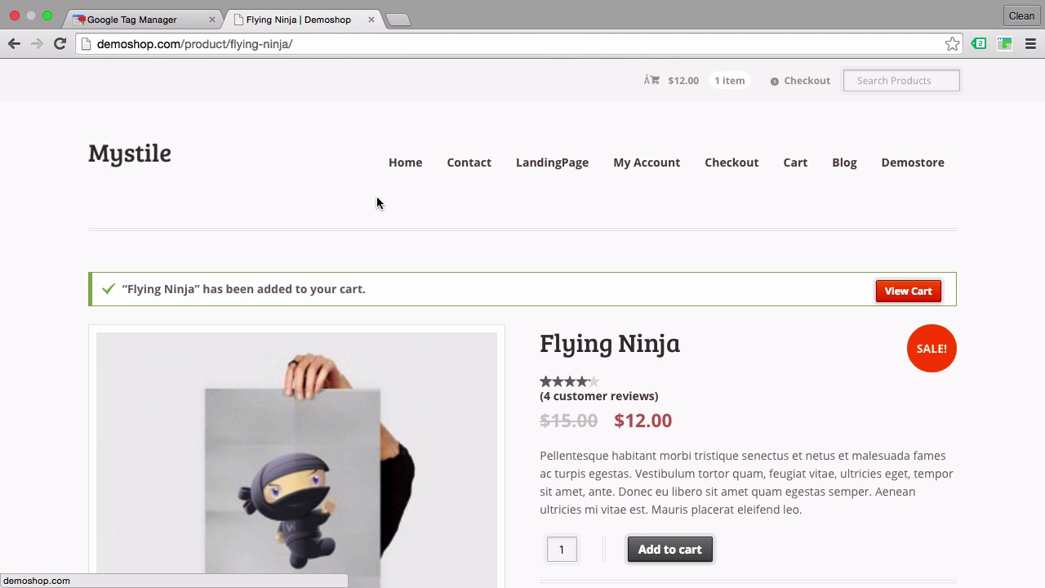
pyautogui.press('super+r')
pyautogui.click(658, 168)
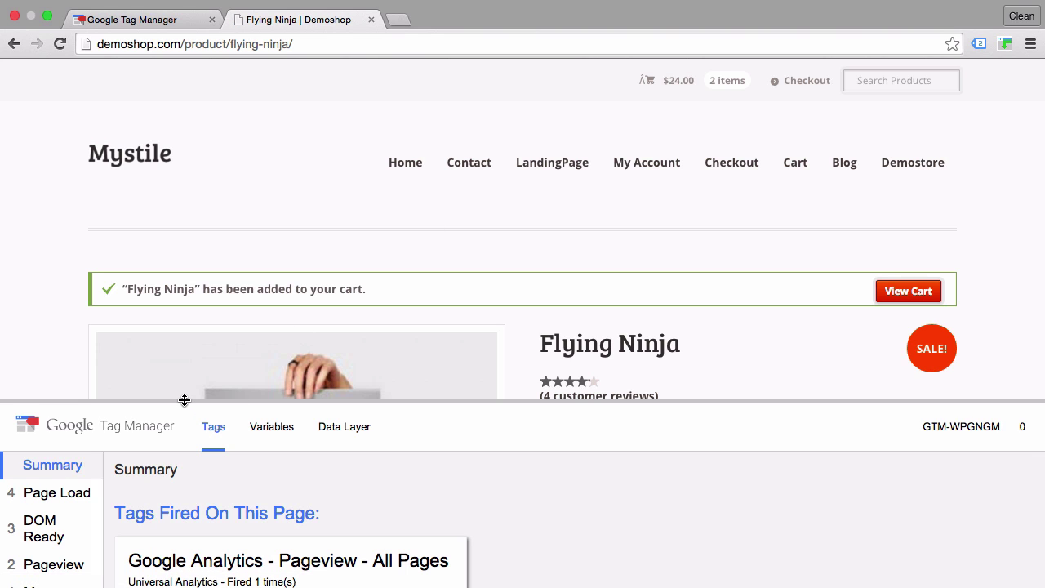
pyautogui.scroll(-3, 53, 344)
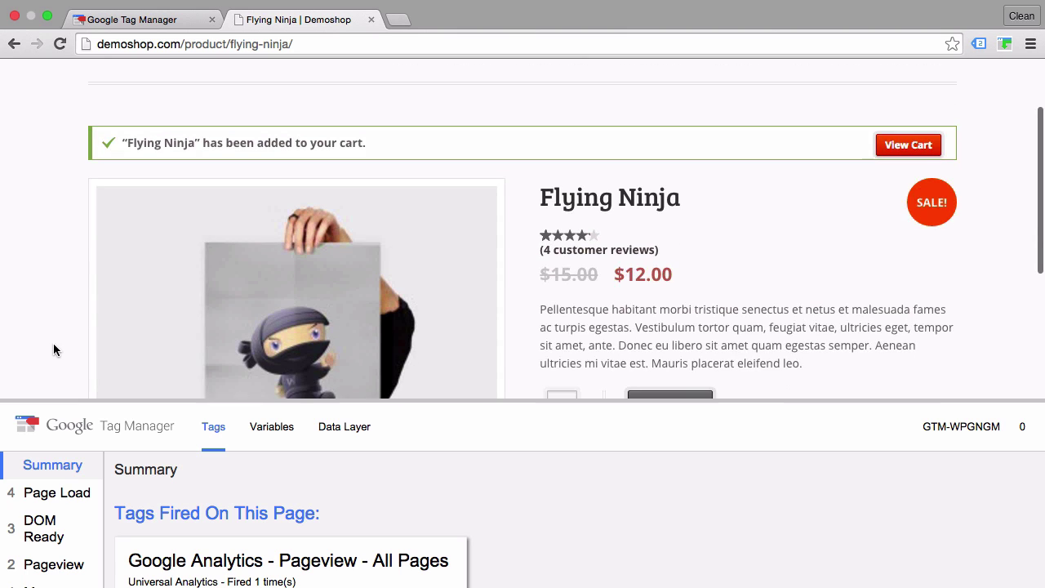
pyautogui.scroll(-2, 264, 498)
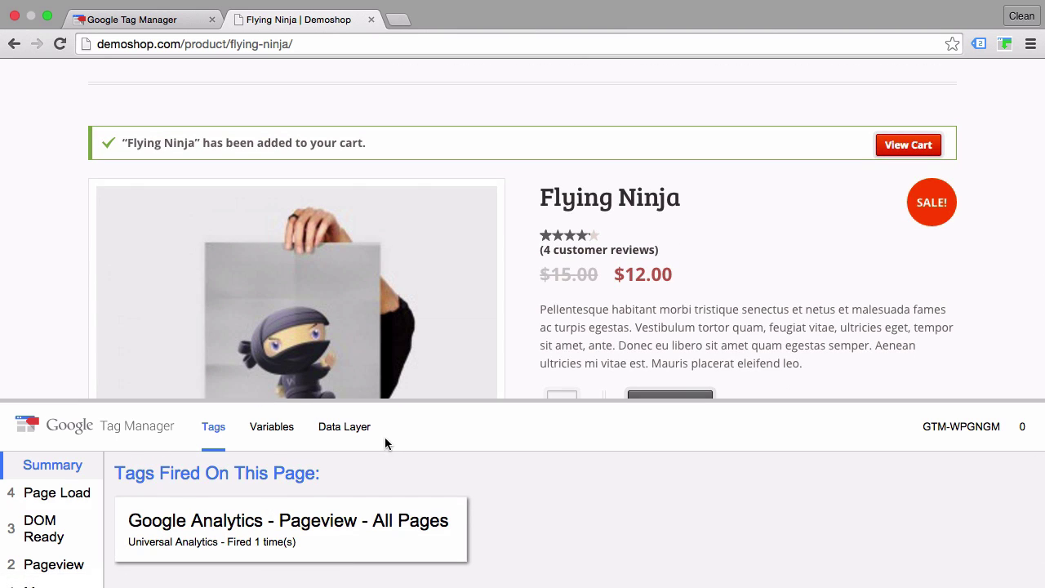
pyautogui.scroll(-2, 68, 290)
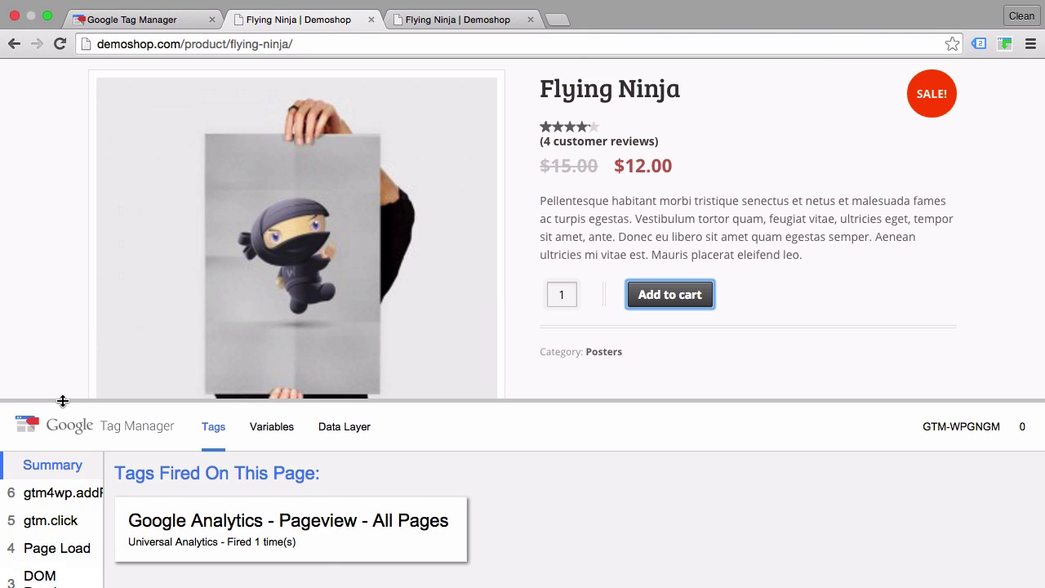
# Enlarge the debug panel and show event 5 gtm.click's variables, including its Click Classes and Click Text
pyautogui.moveTo(63, 400); pyautogui.dragTo(42, 226)
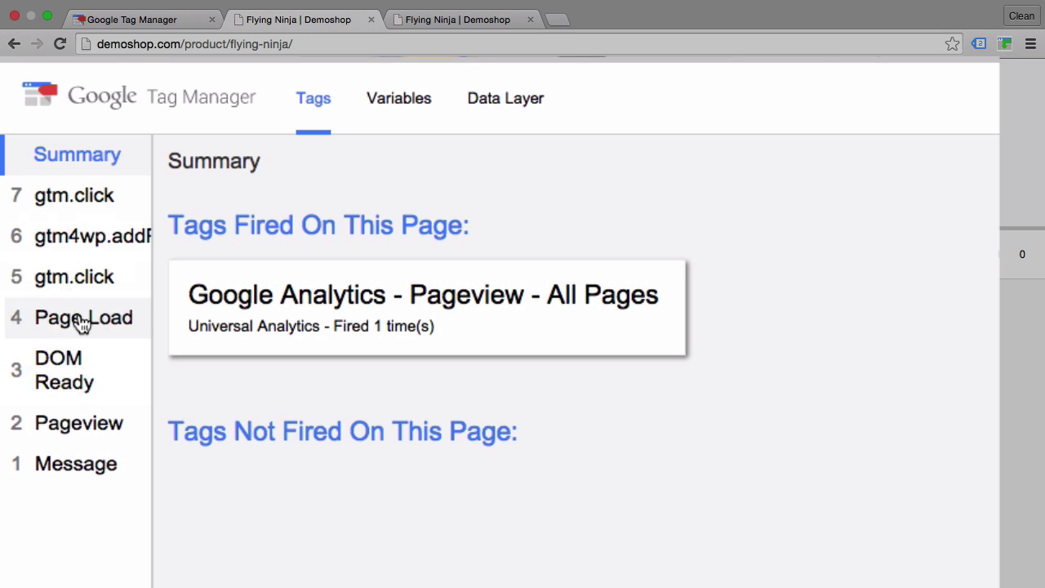
pyautogui.click(73, 279)
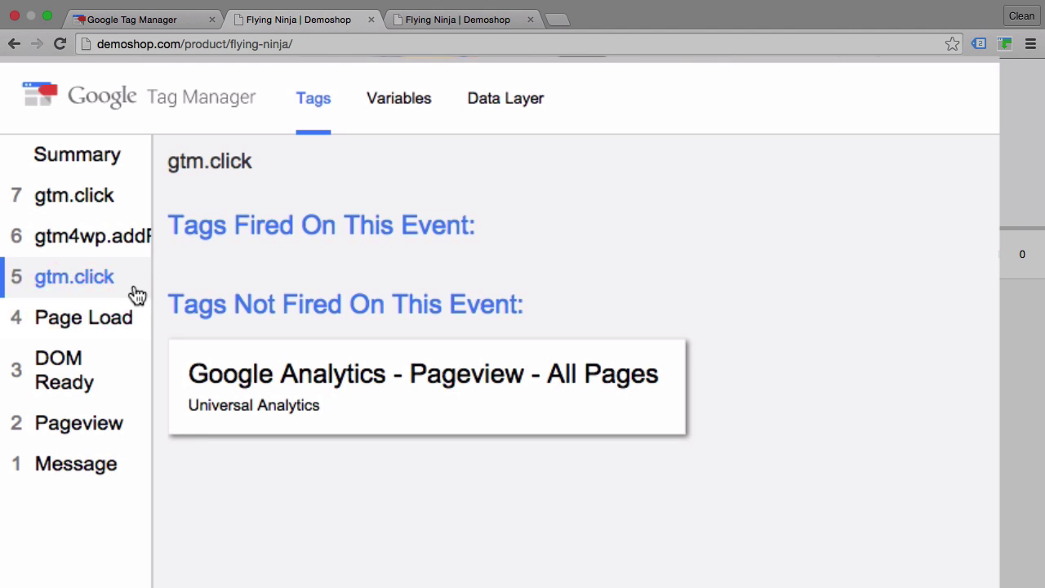
pyautogui.click(407, 111)
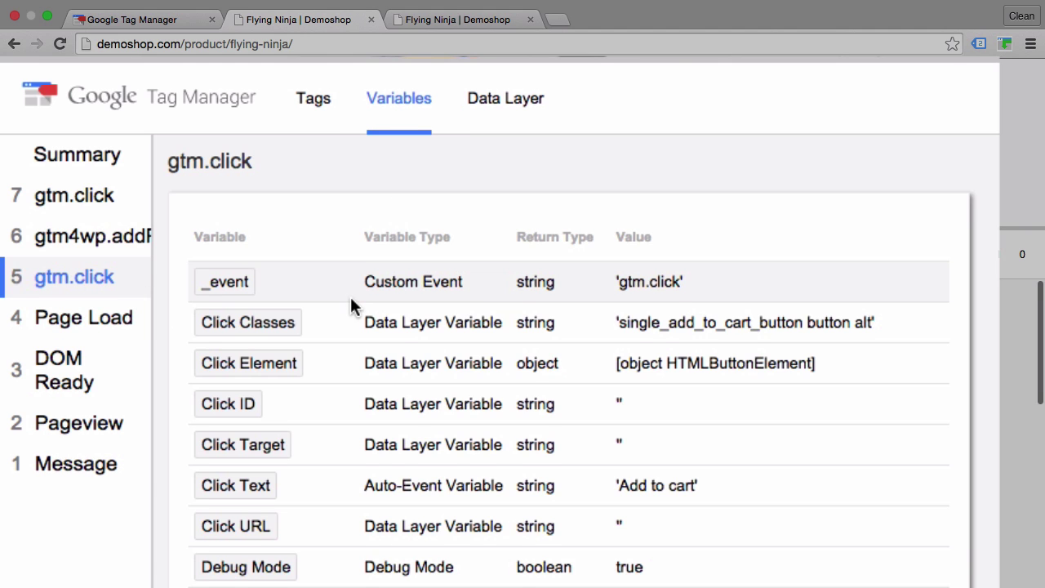
pyautogui.scroll(-2, 351, 296)
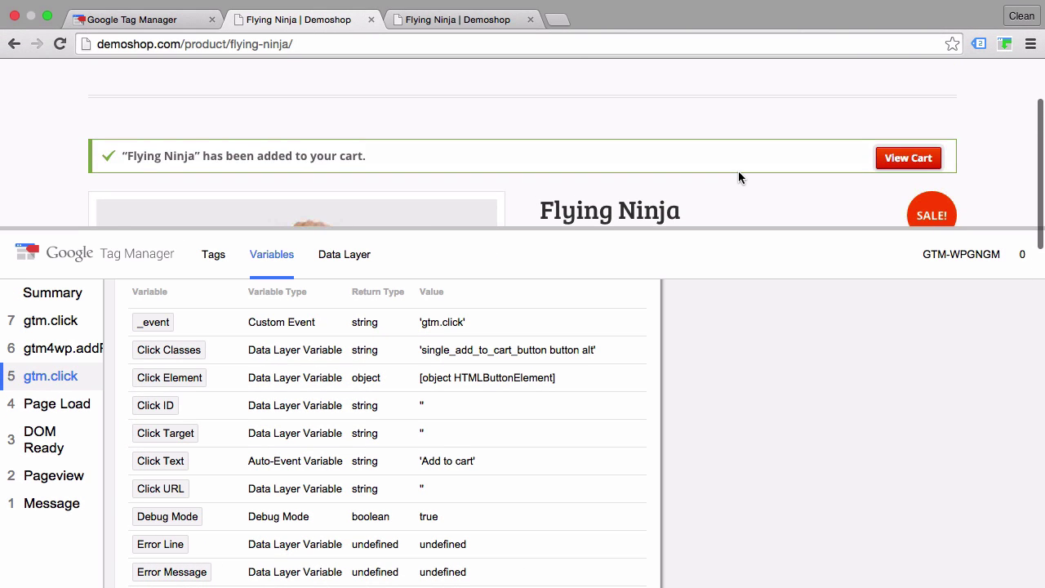
# Click View Cart, then compare event 9's Click Classes with the Add to cart click's in event 5
pyautogui.click(898, 161)
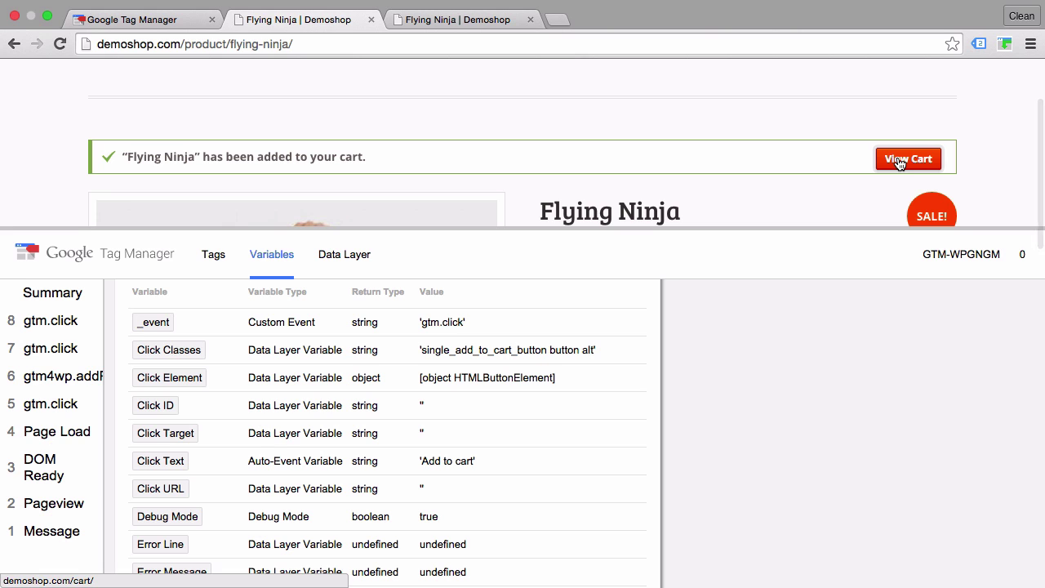
pyautogui.keyDown('super'); pyautogui.click(900, 162); pyautogui.keyUp('super')
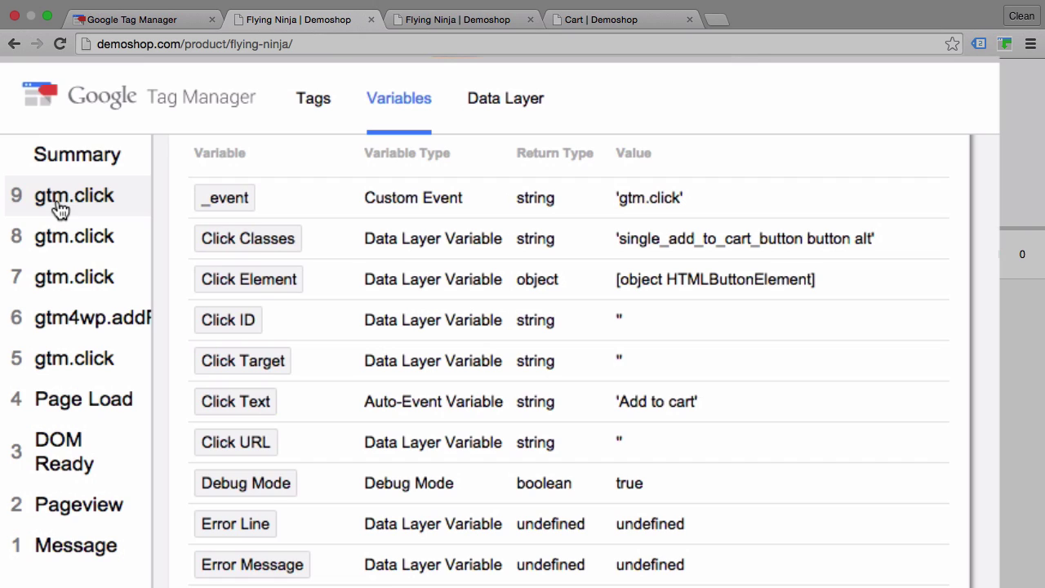
pyautogui.click(61, 210)
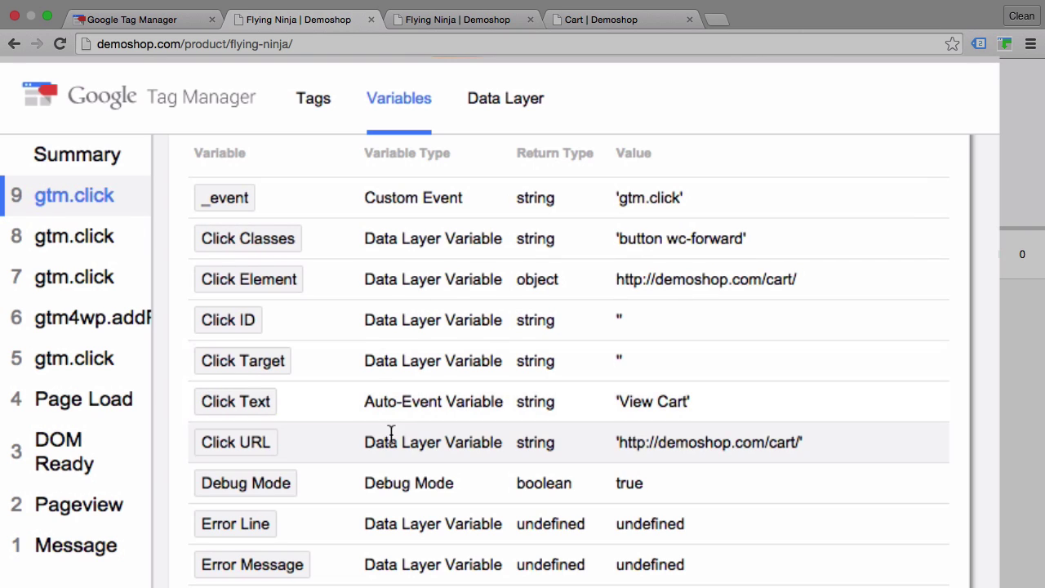
pyautogui.click(53, 366)
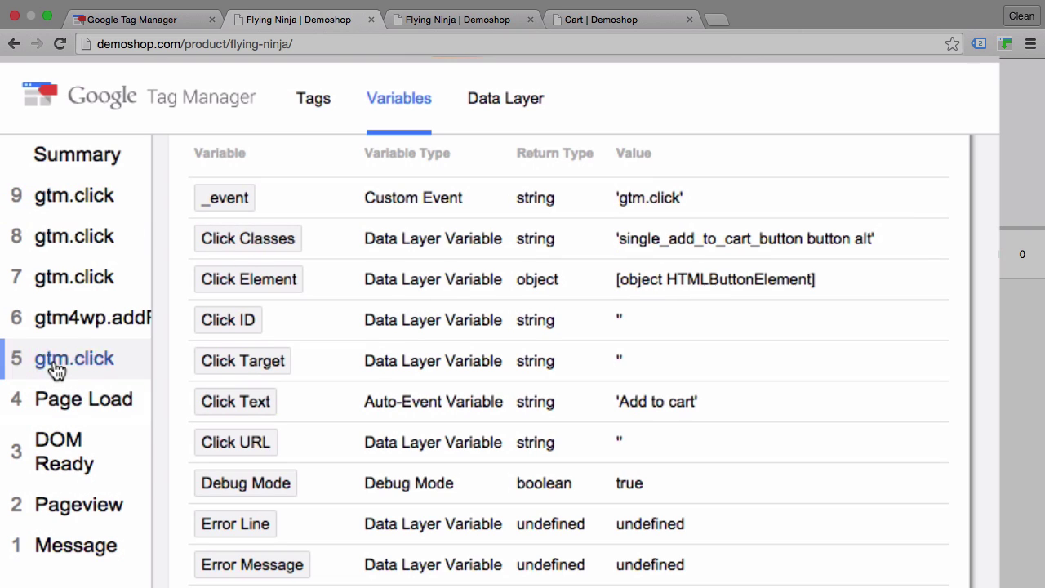
pyautogui.click(61, 208)
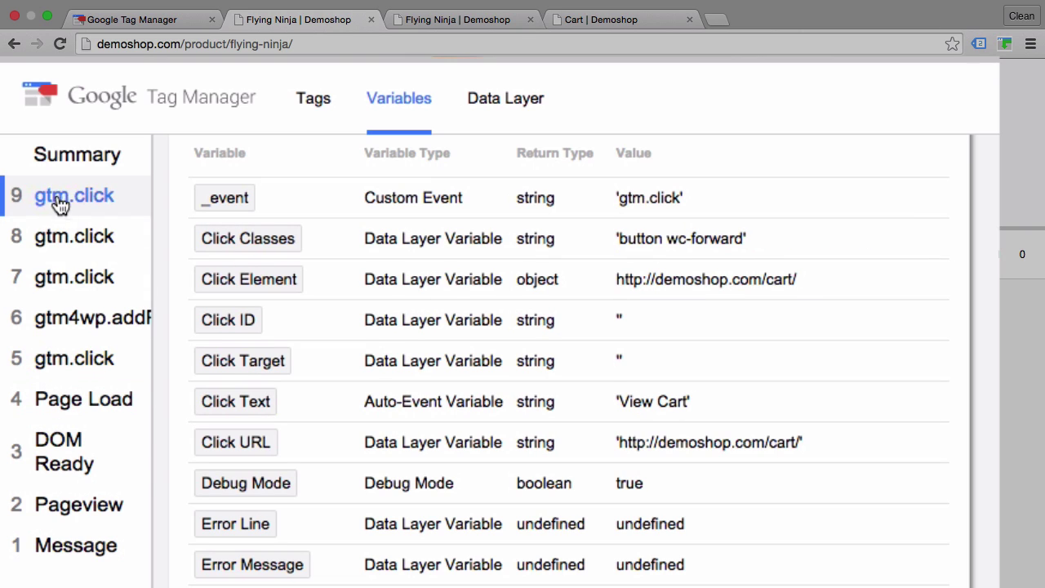
pyautogui.click(67, 357)
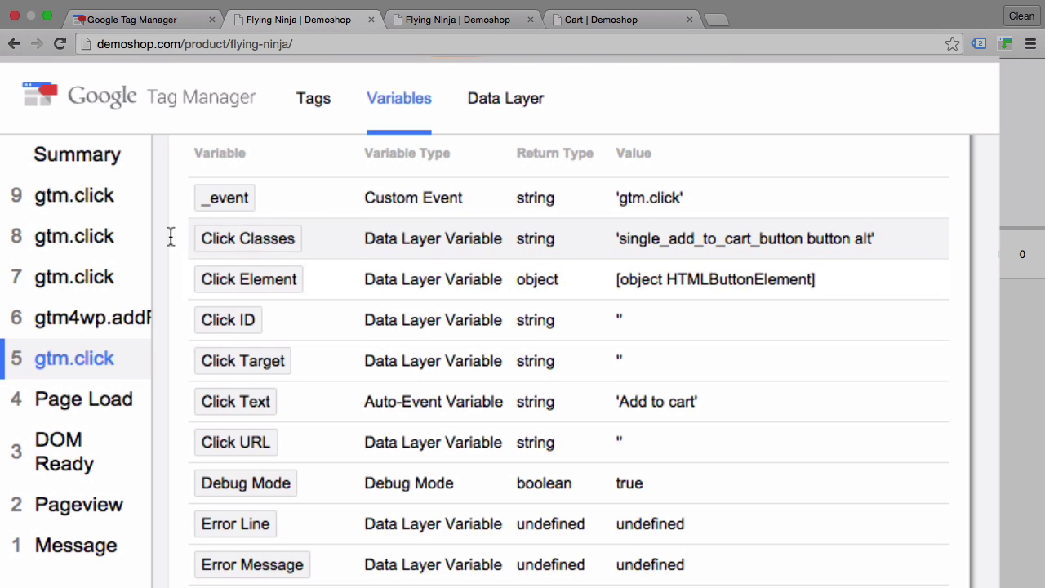
pyautogui.click(85, 198)
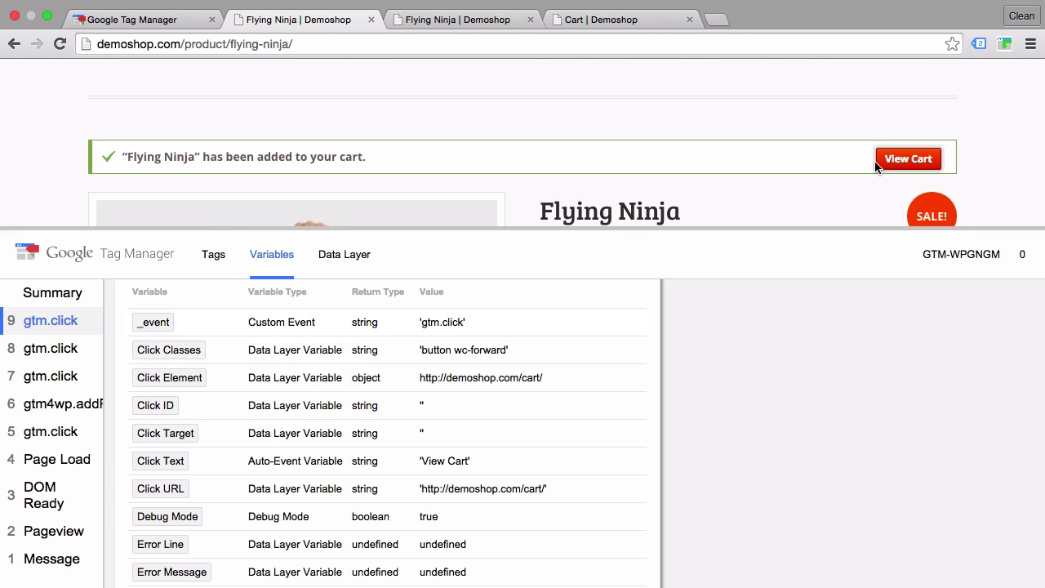
pyautogui.click(33, 434)
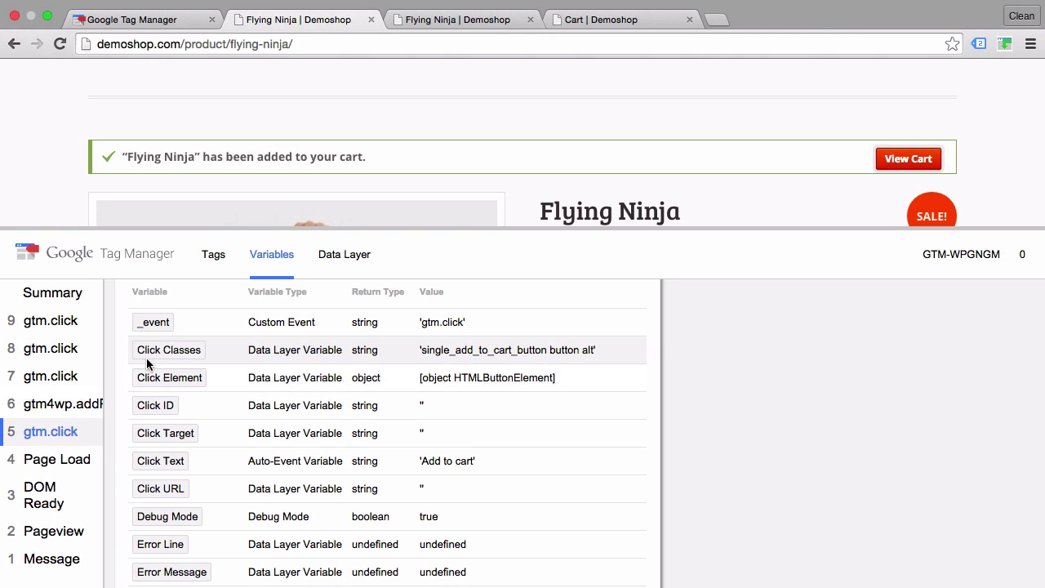
# Open Generic Click Trigger and retype its name as 'AddToCart Button Click'
pyautogui.click(107, 26)
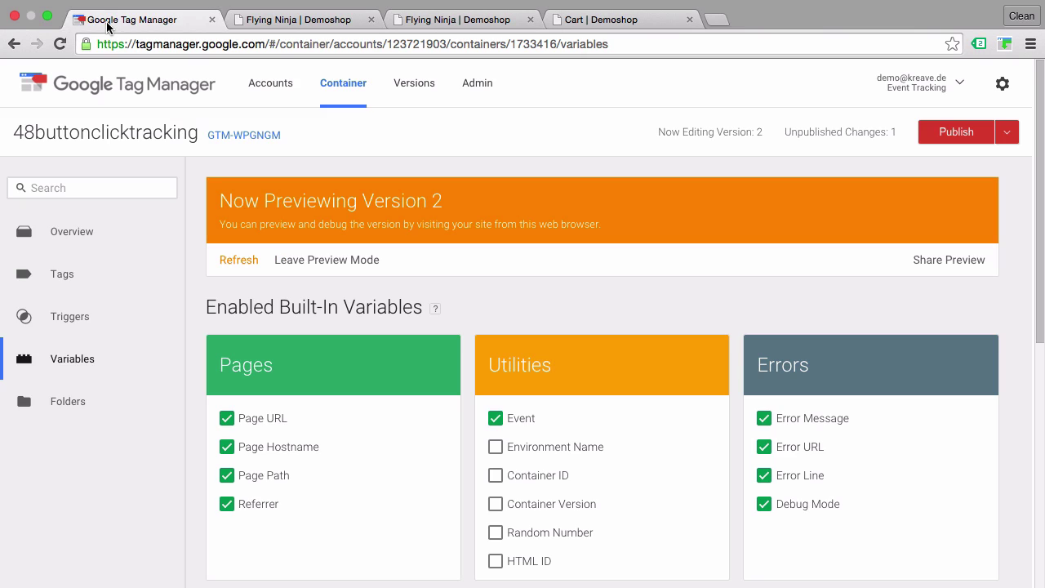
pyautogui.click(78, 321)
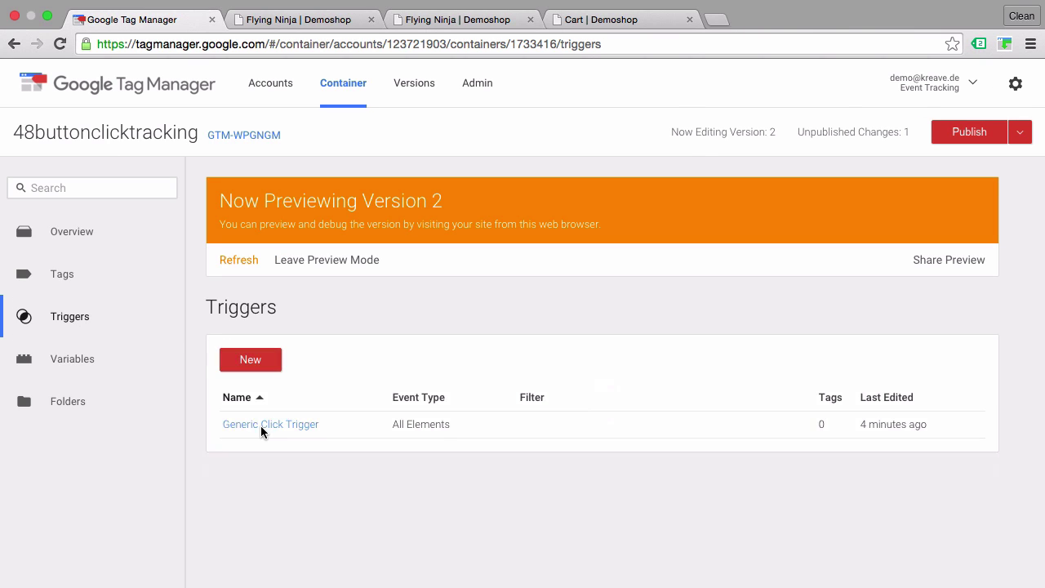
pyautogui.click(262, 426)
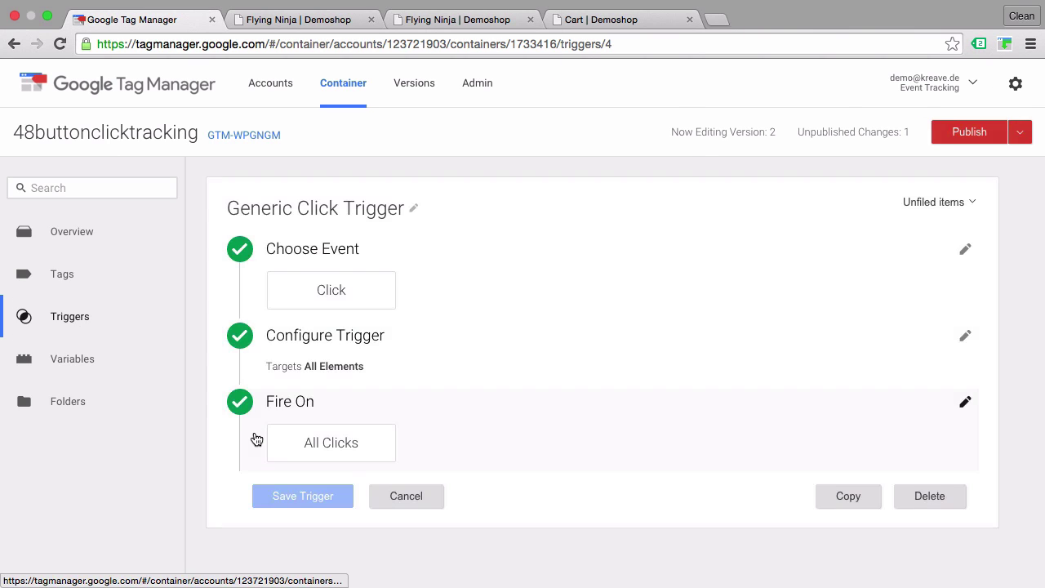
pyautogui.click(287, 210)
pyautogui.tripleClick(286, 210)
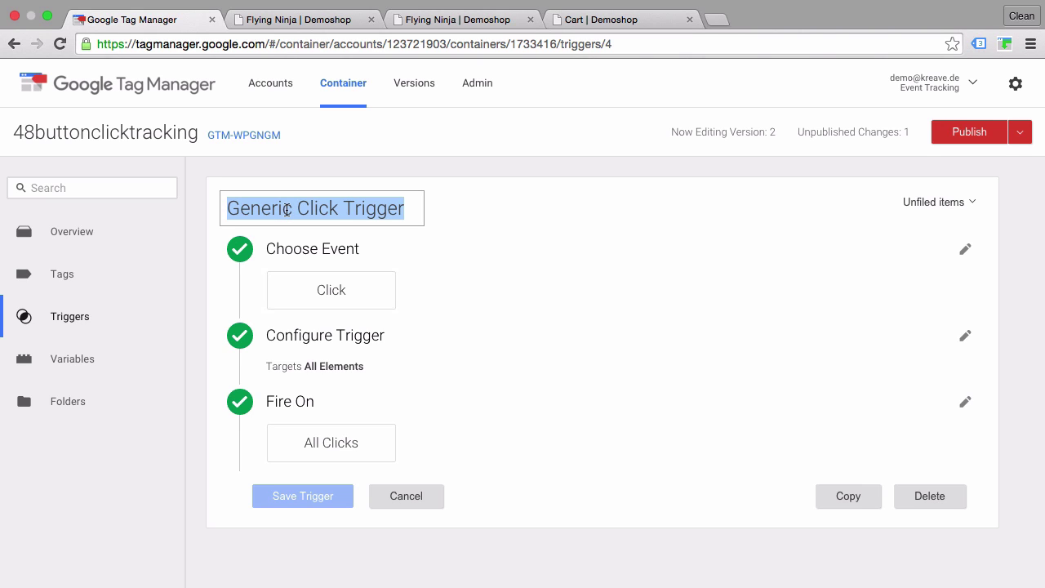
pyautogui.write('AddToC')
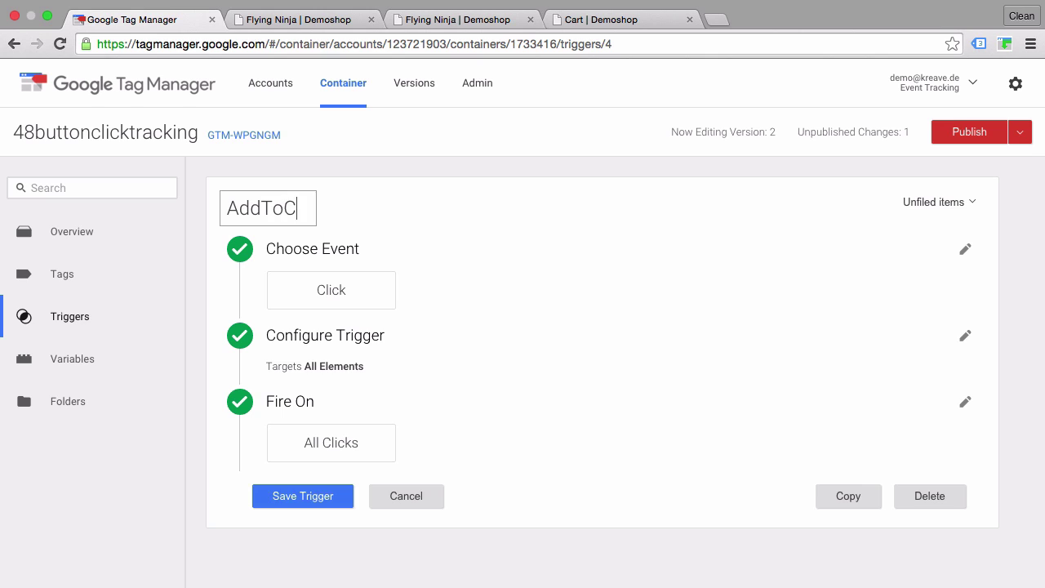
pyautogui.write('art Button')
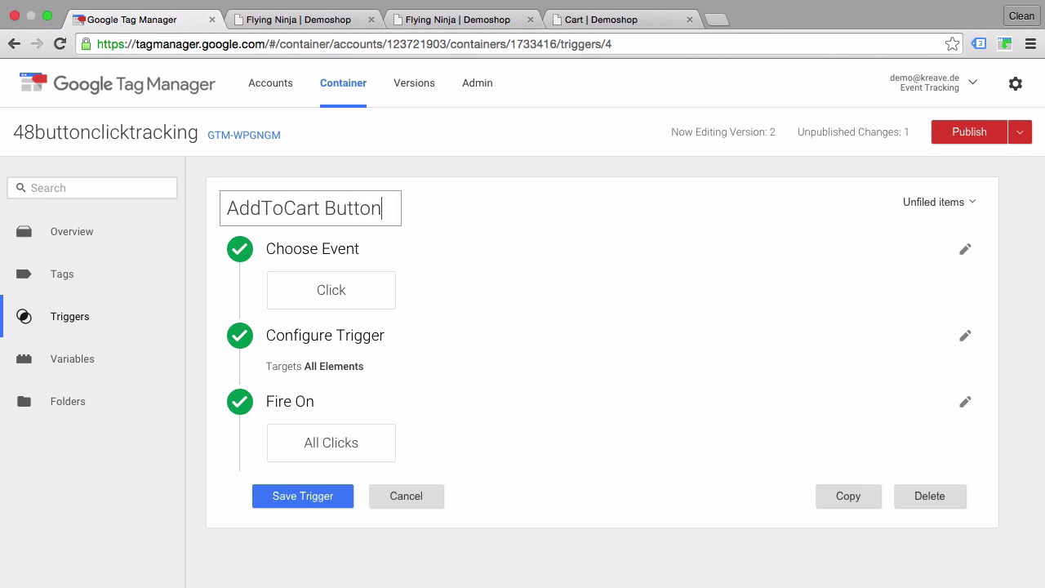
pyautogui.write(' Click')
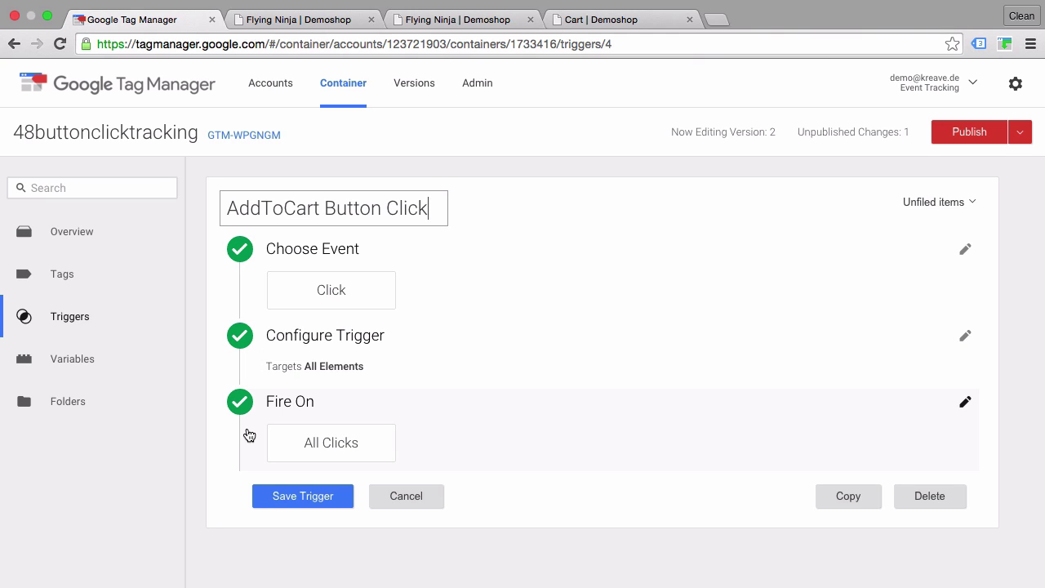
# Limit the trigger to Some Clicks where Click Classes contains a value, then check the button's classes in preview
pyautogui.click(573, 420)
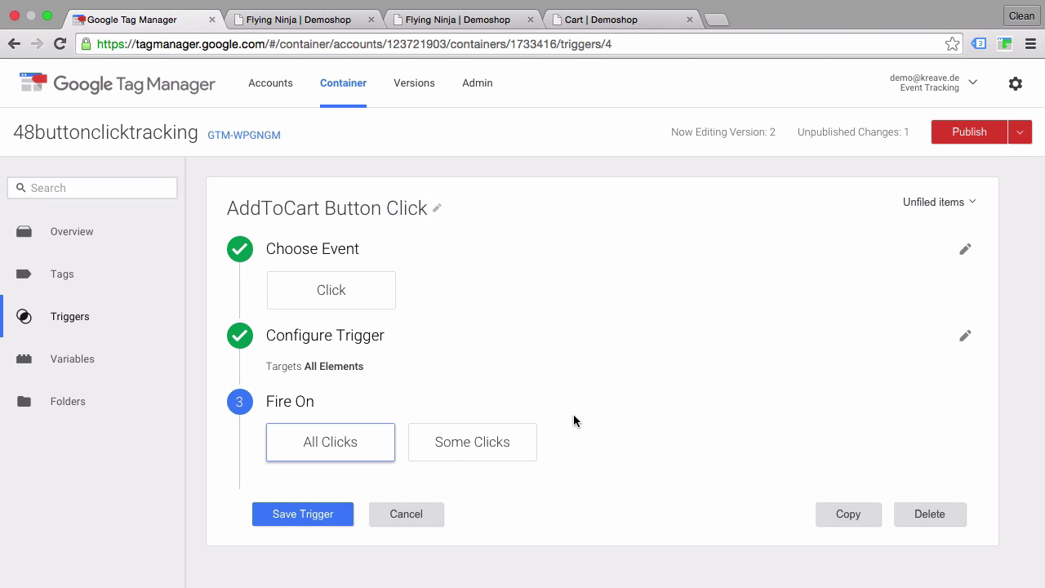
pyautogui.click(494, 451)
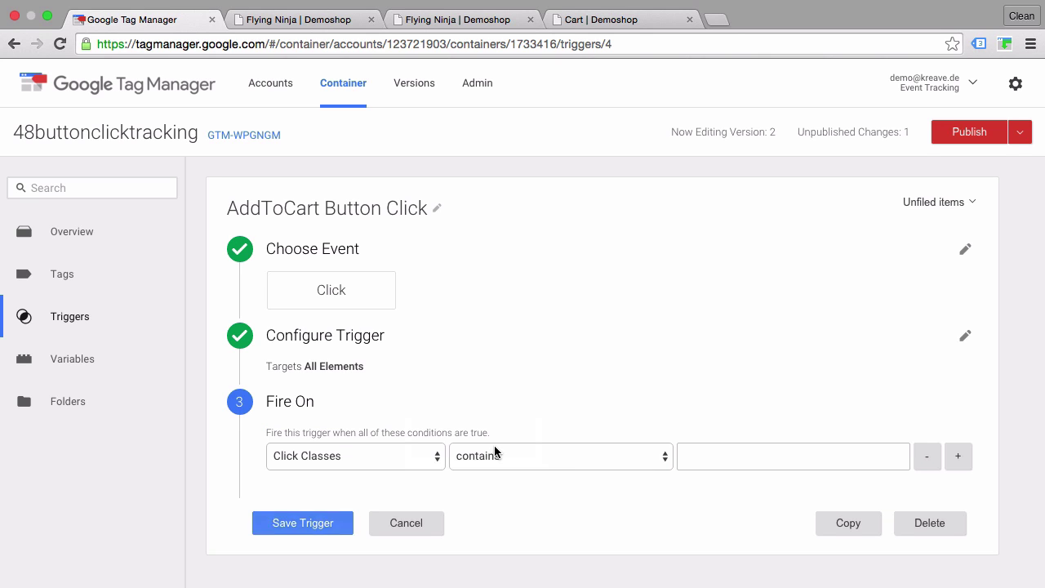
pyautogui.click(388, 456)
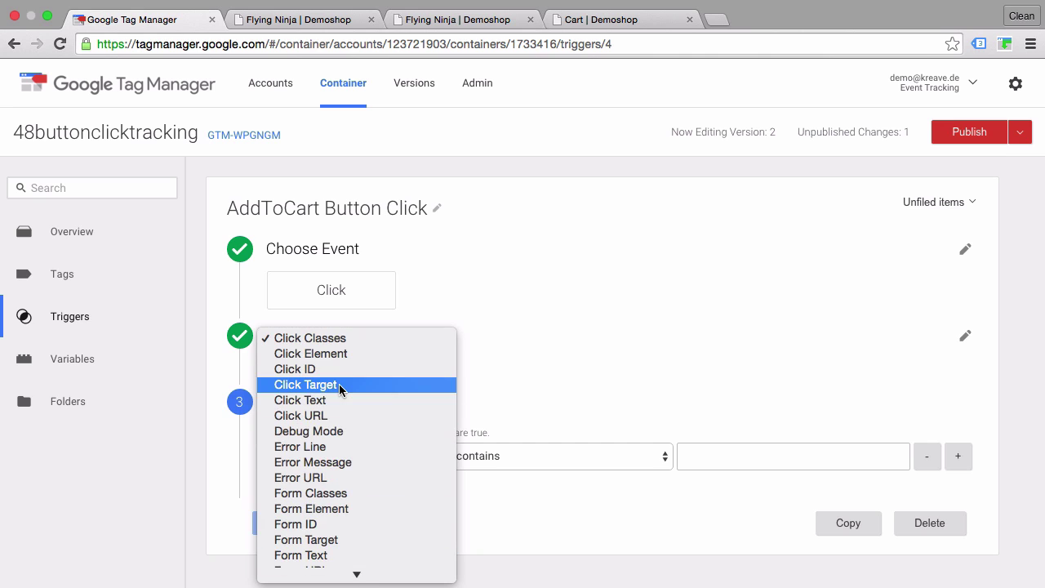
pyautogui.moveTo(348, 570)
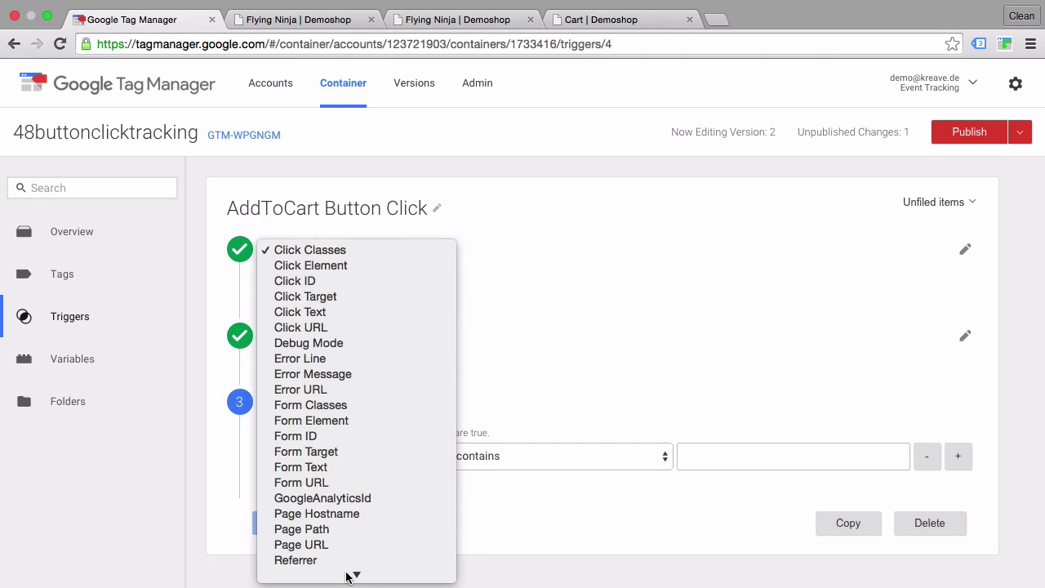
pyautogui.click(330, 231)
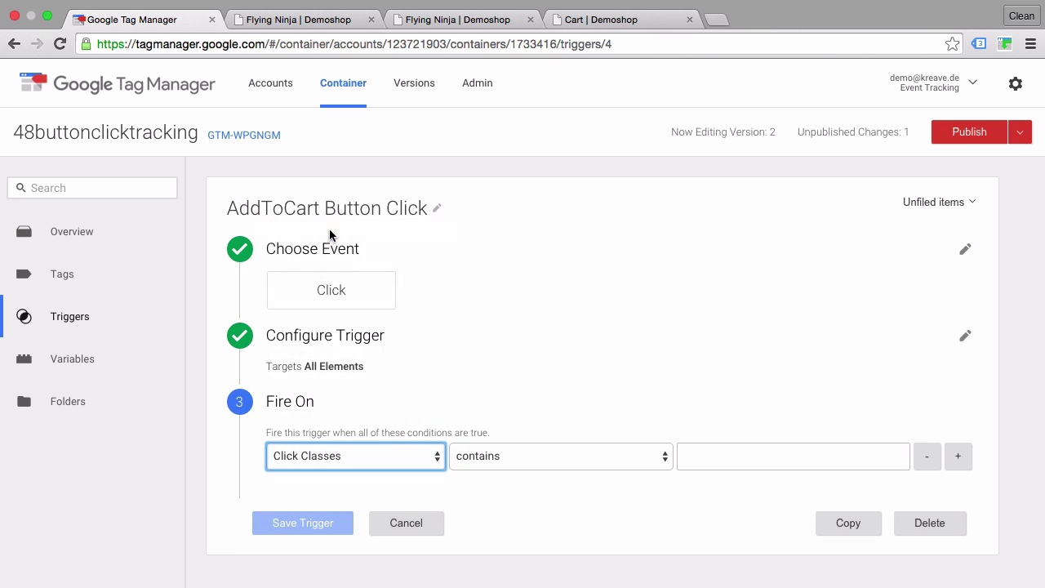
pyautogui.click(557, 458)
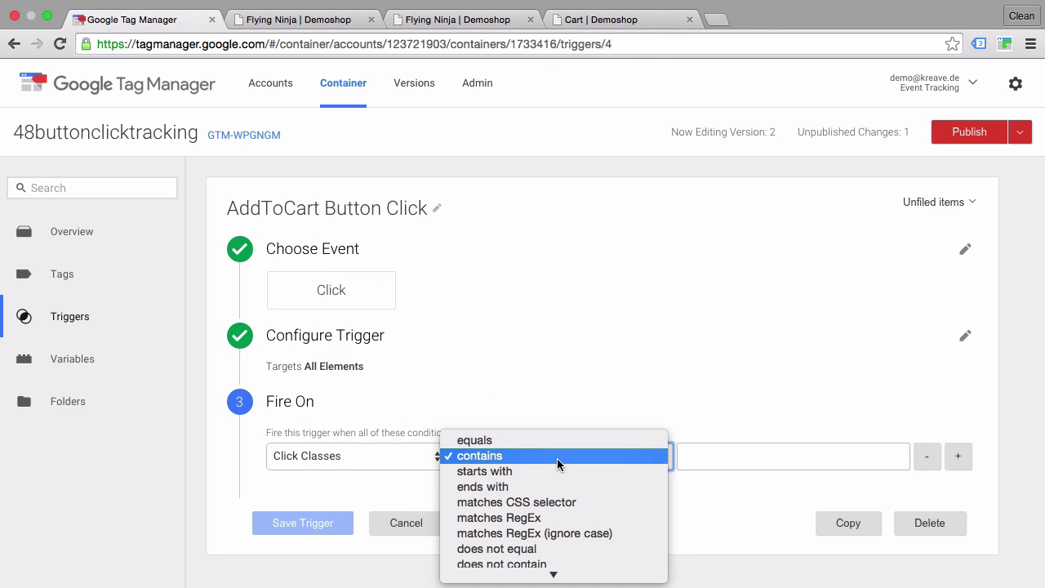
pyautogui.click(557, 459)
pyautogui.click(512, 455)
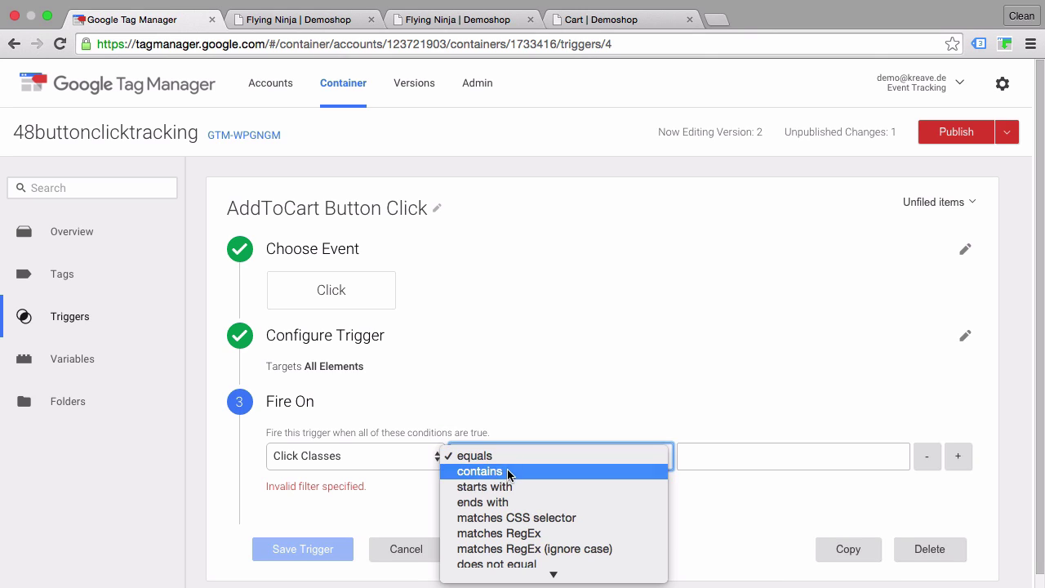
pyautogui.click(508, 470)
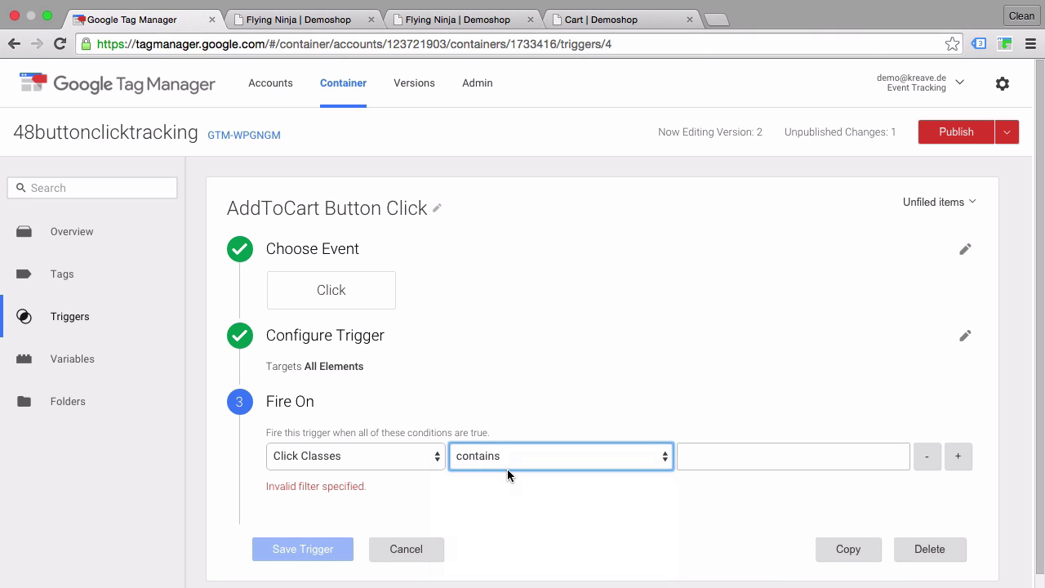
pyautogui.click(689, 462)
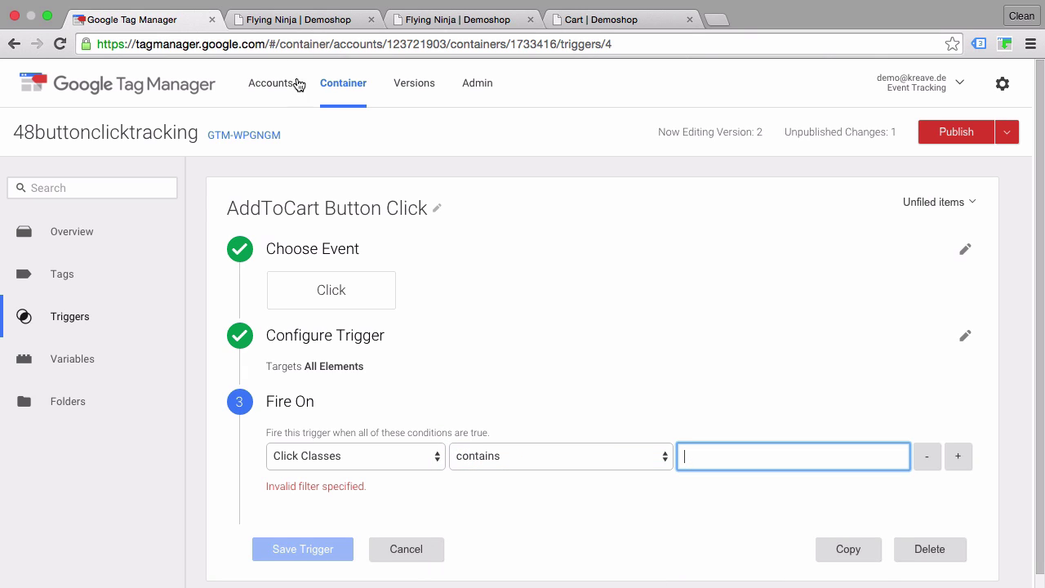
pyautogui.click(281, 18)
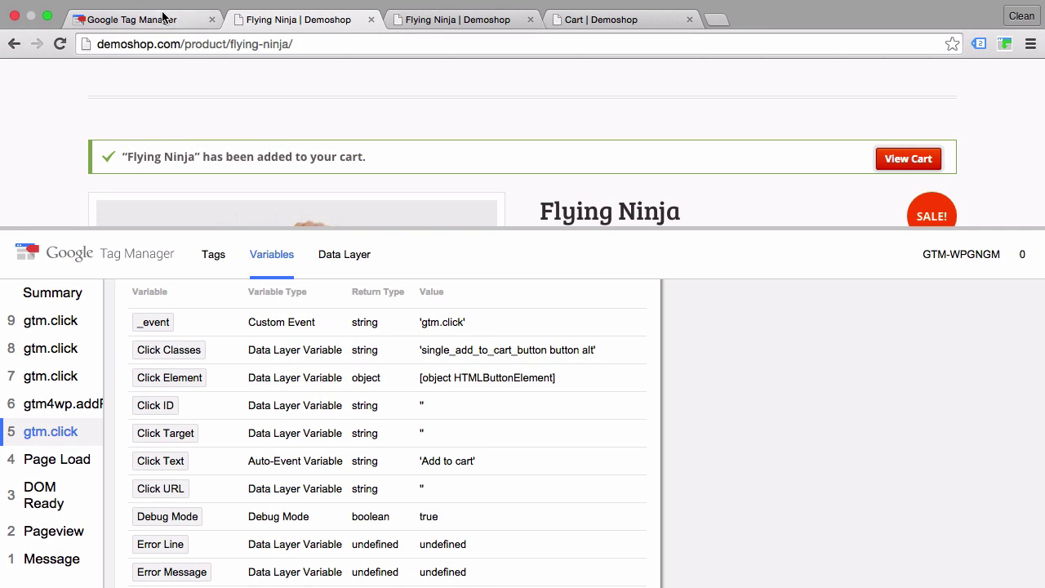
# Enter 'single_add_to_cart_button' as the Click Classes value and save the trigger
pyautogui.click(134, 19)
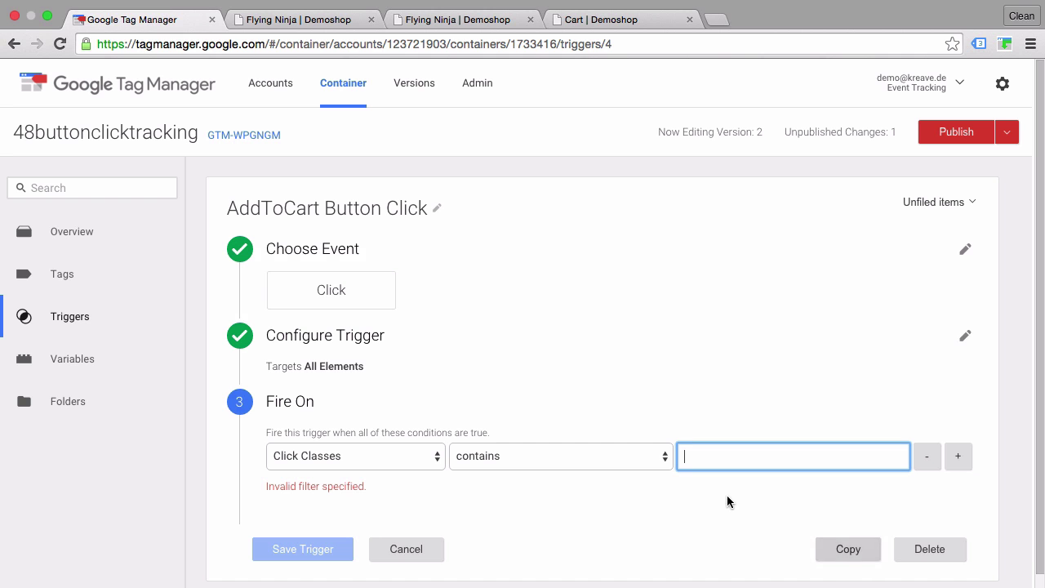
pyautogui.write('single')
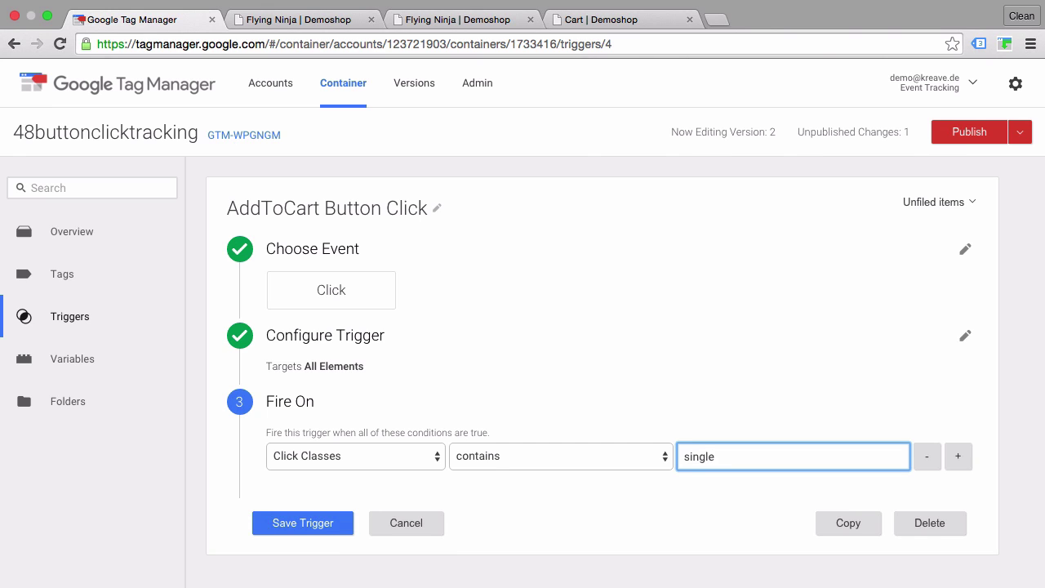
pyautogui.write('_add_to_cart_button')
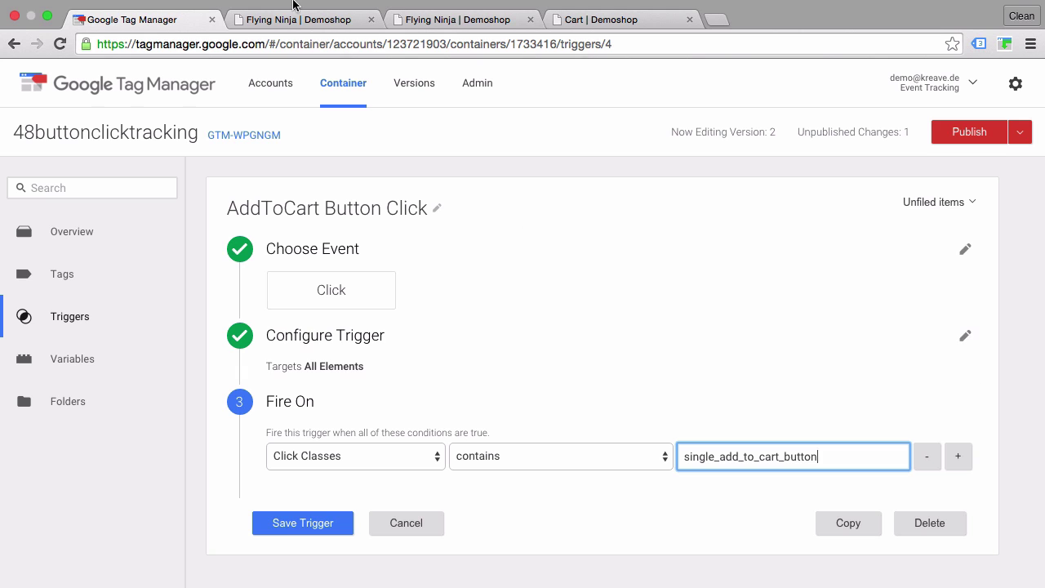
pyautogui.click(273, 20)
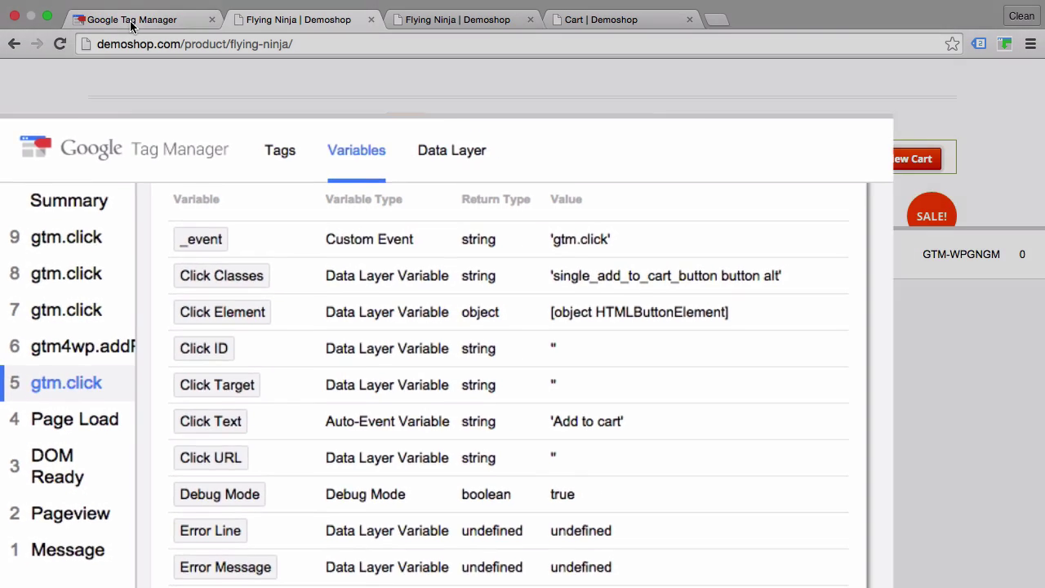
pyautogui.click(135, 16)
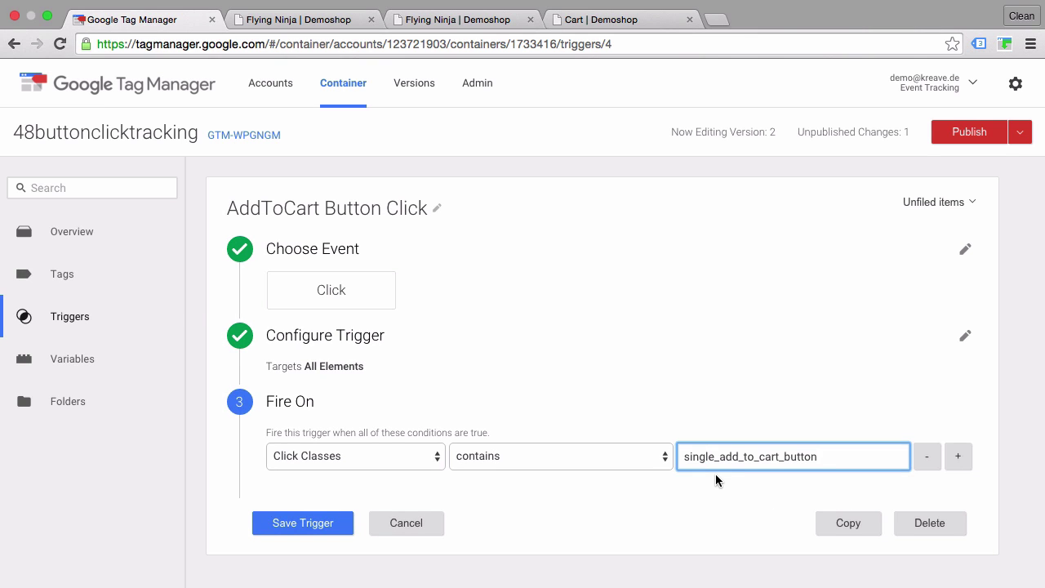
pyautogui.click(343, 527)
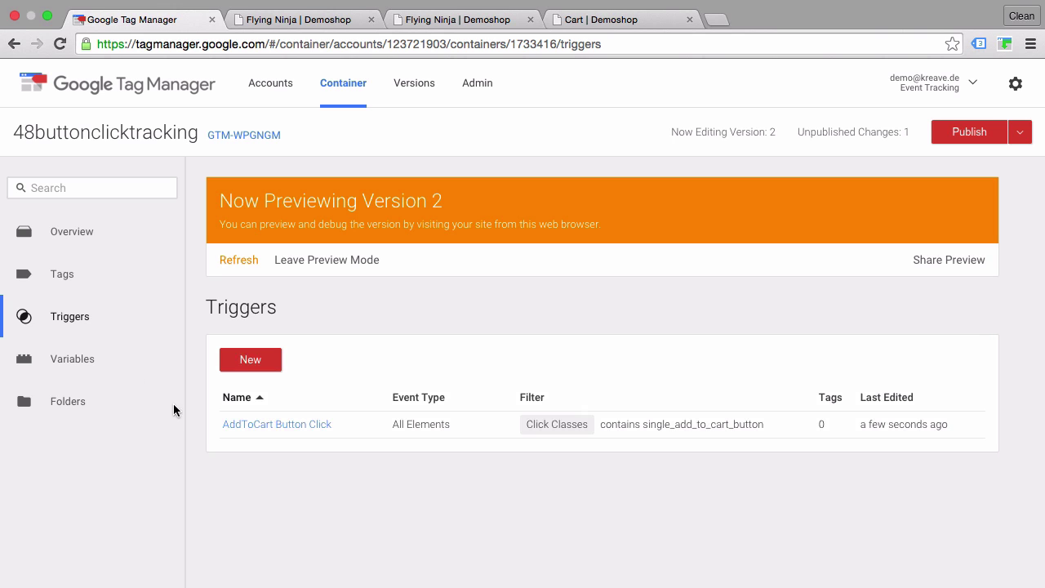
# Create a new tag named 'GA - Event - AddToCart Buttons'
pyautogui.click(92, 295)
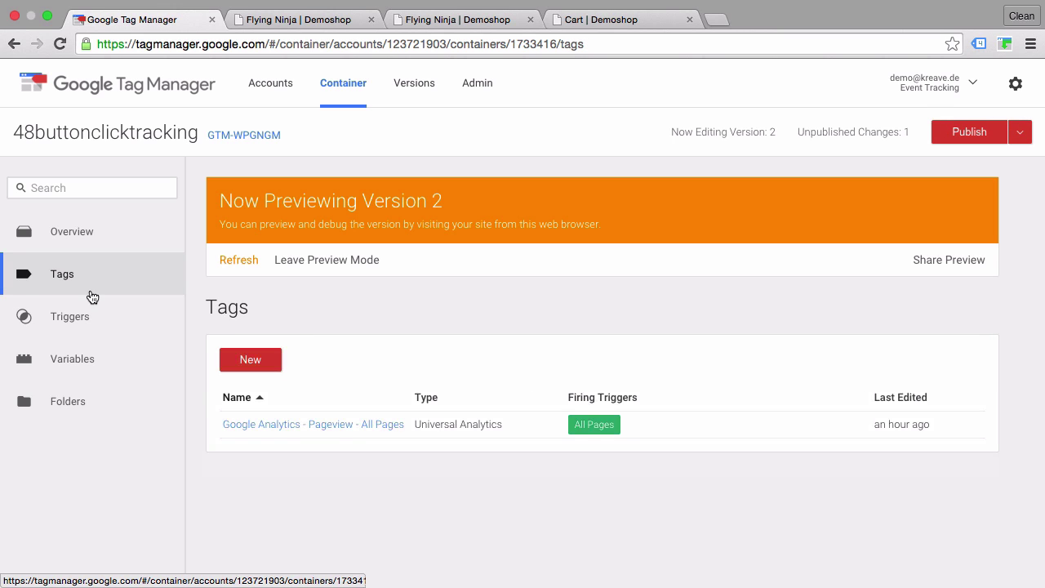
pyautogui.click(234, 368)
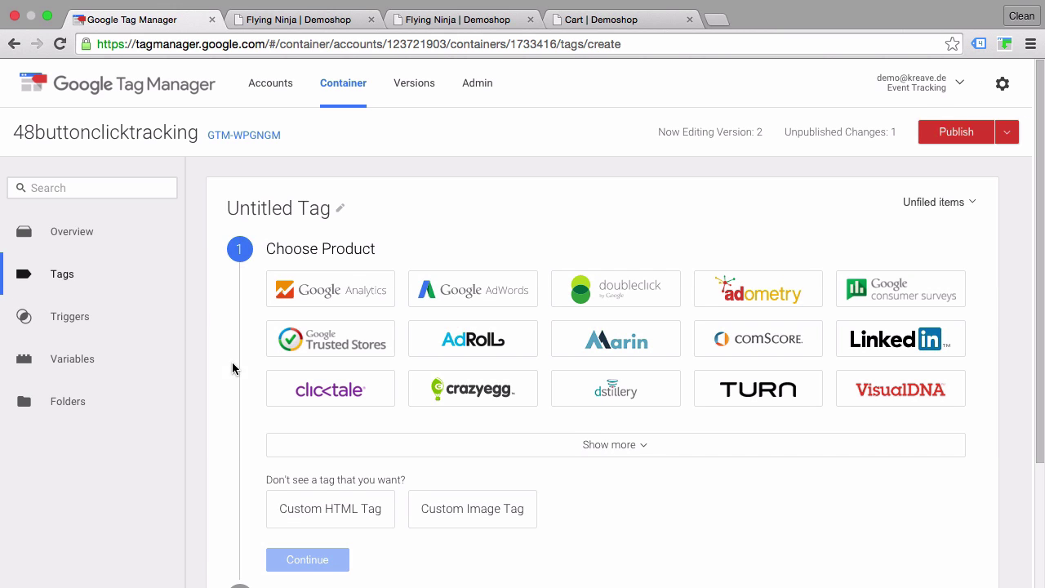
pyautogui.doubleClick(254, 214)
pyautogui.tripleClick(254, 214)
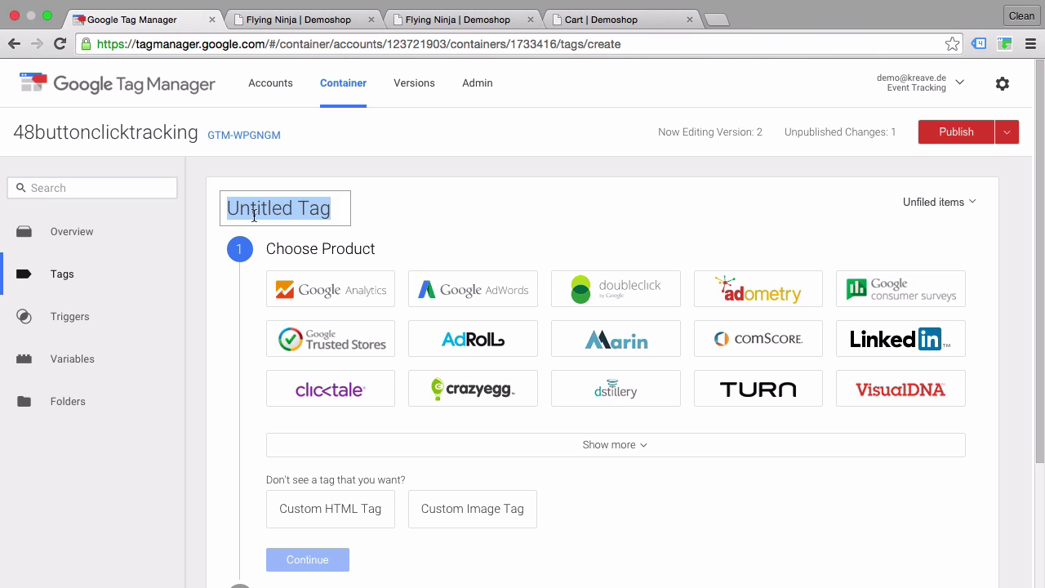
pyautogui.write('GA')
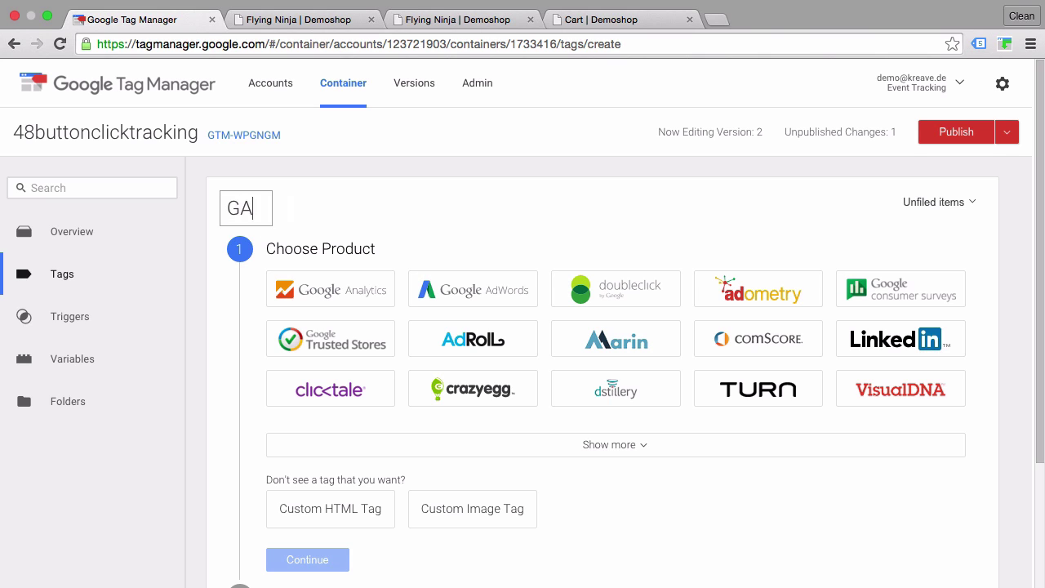
pyautogui.write(' - EVE')
pyautogui.press('BackSpace')
pyautogui.press('BackSpace')
pyautogui.write('vent')
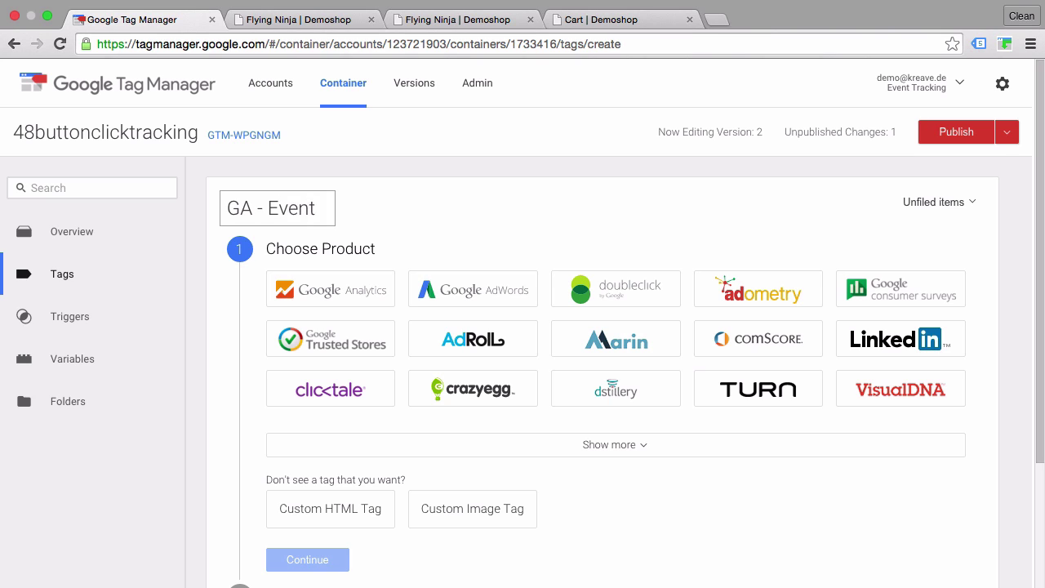
pyautogui.write(' - AddToC')
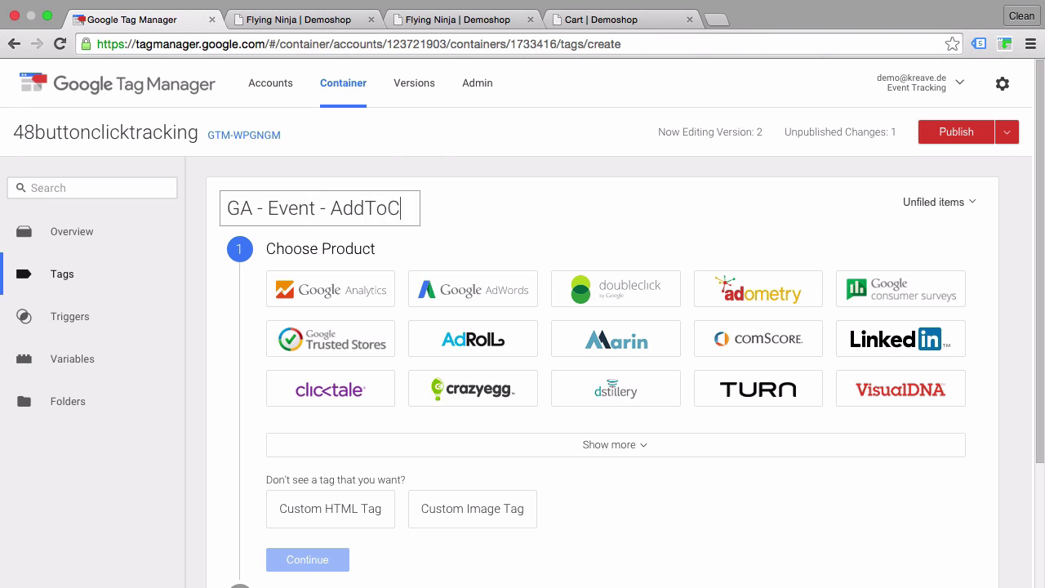
pyautogui.write('art Buttons')
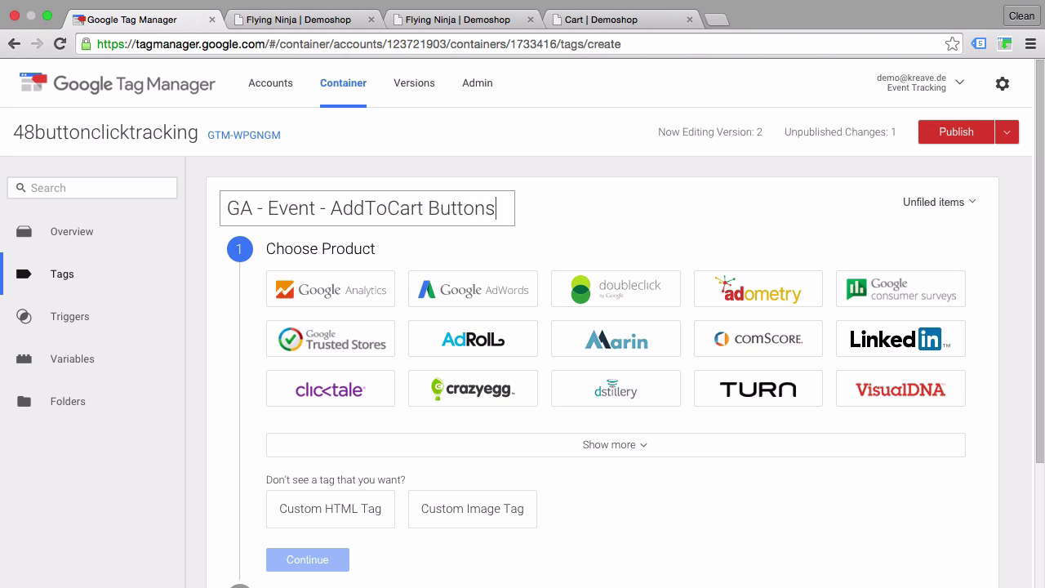
# Make it a Google Analytics Universal Analytics tag with Tracking ID {{GoogleAnalyticsId}}
pyautogui.click(303, 304)
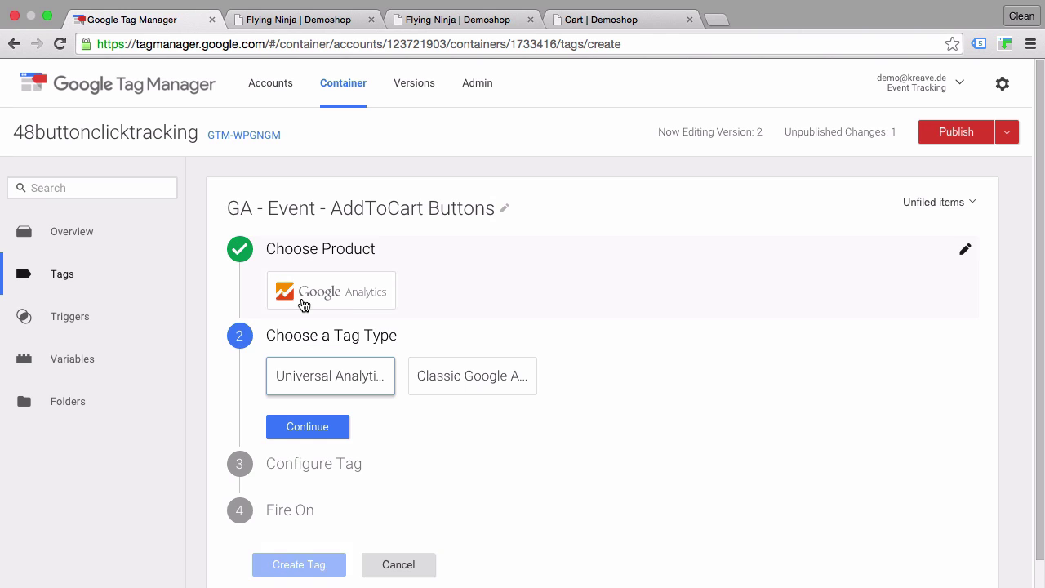
pyautogui.click(275, 392)
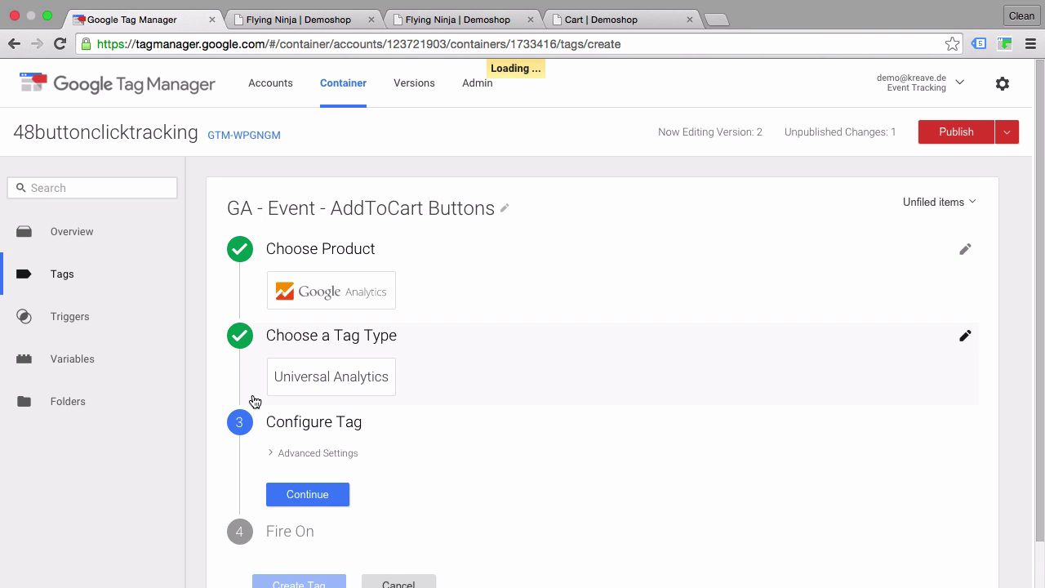
pyautogui.scroll(-3, 255, 400)
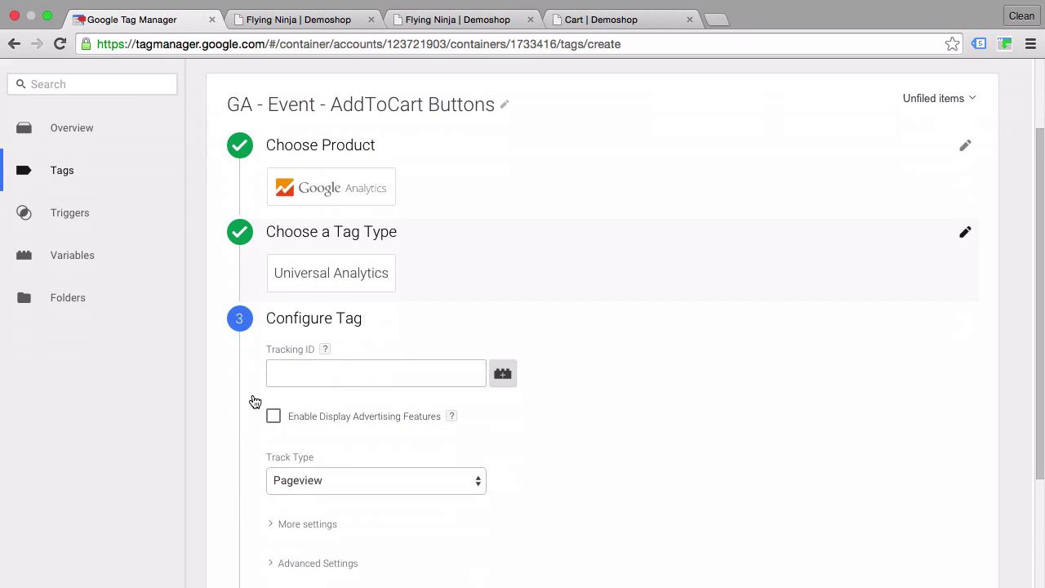
pyautogui.click(498, 359)
pyautogui.scroll(-5, 462, 429)
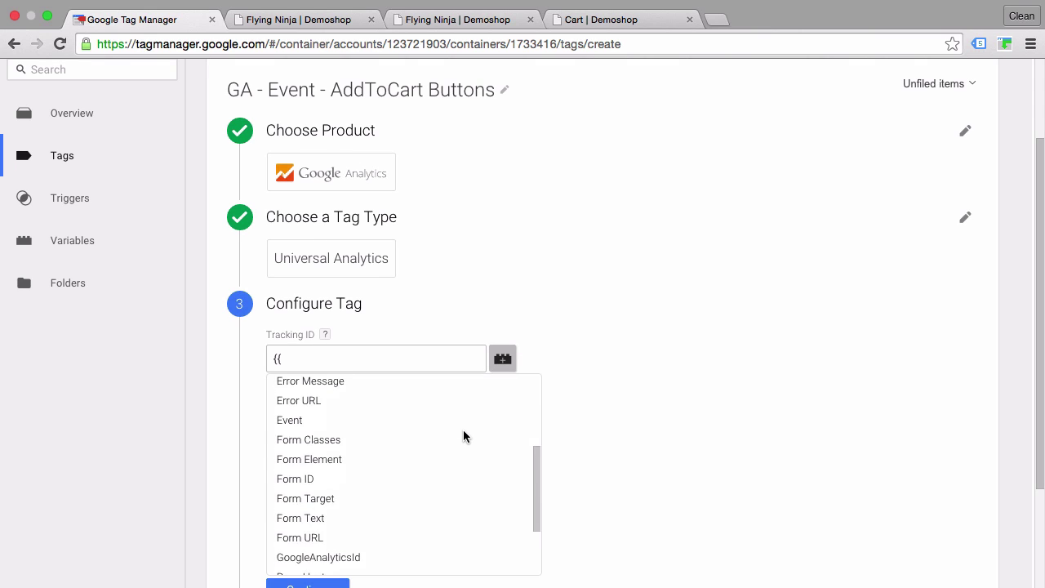
pyautogui.scroll(-2, 463, 437)
pyautogui.click(368, 458)
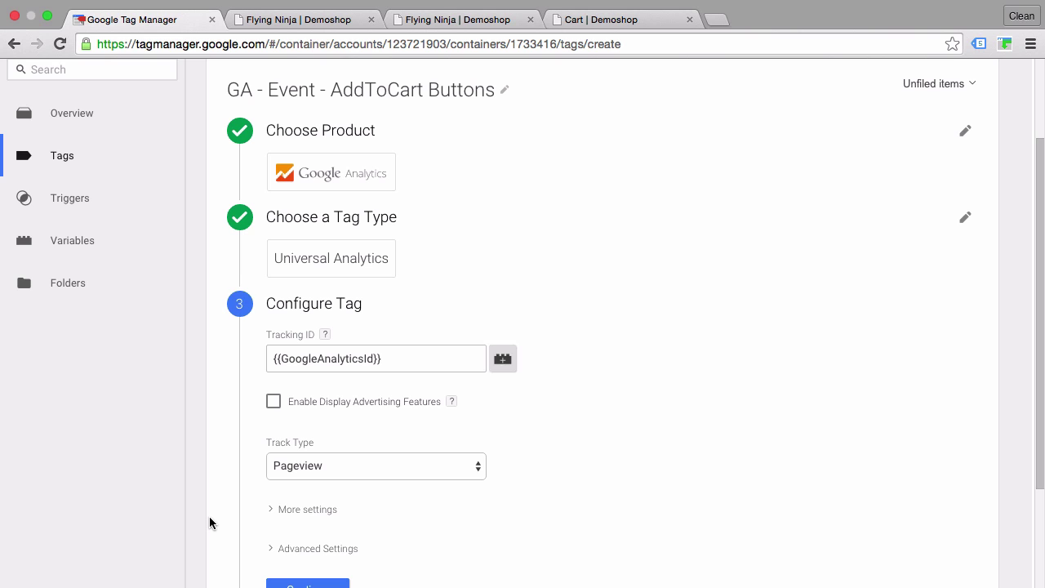
pyautogui.scroll(-3, 209, 522)
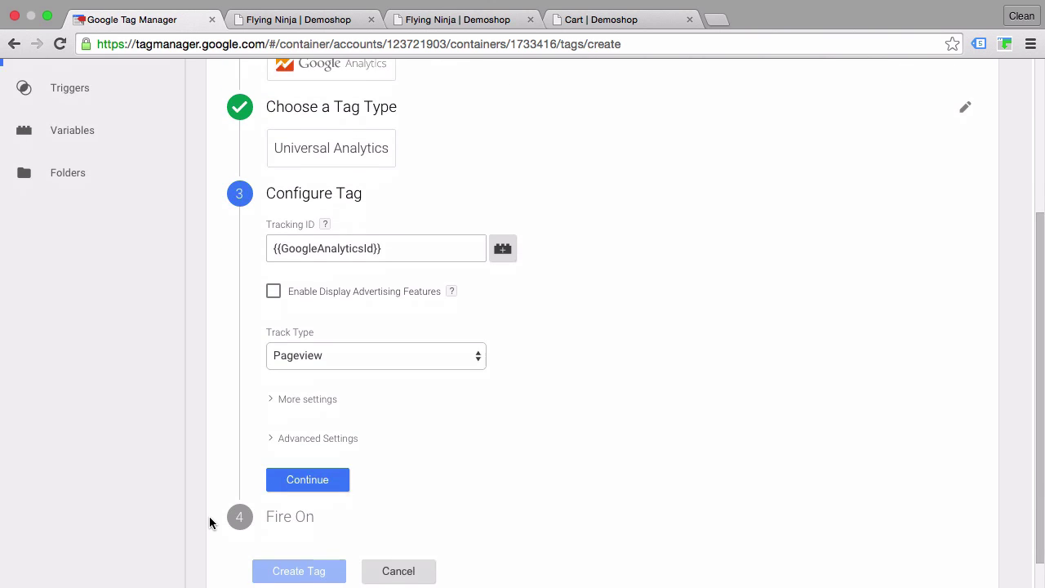
pyautogui.scroll(3, 214, 482)
pyautogui.scroll(-4, 217, 459)
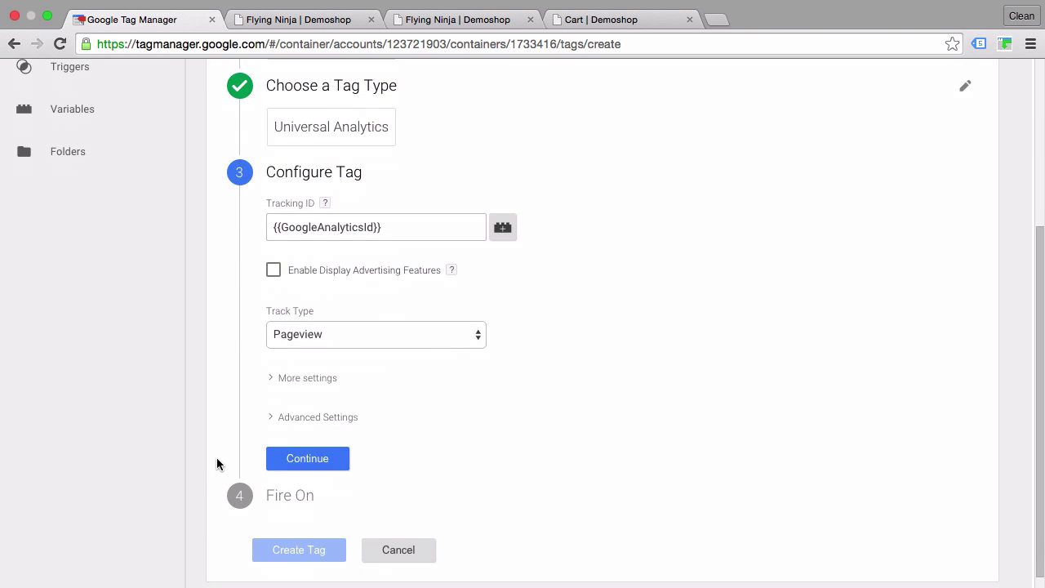
# Set the track type to Event with category 'Button Clicks' and action 'Click'
pyautogui.click(367, 337)
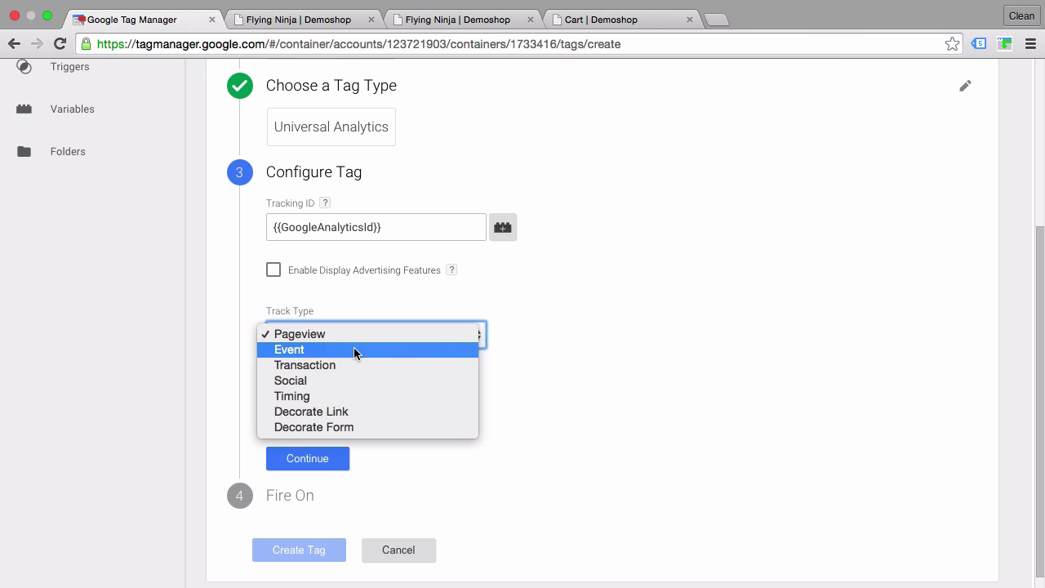
pyautogui.click(354, 347)
pyautogui.scroll(-3, 258, 390)
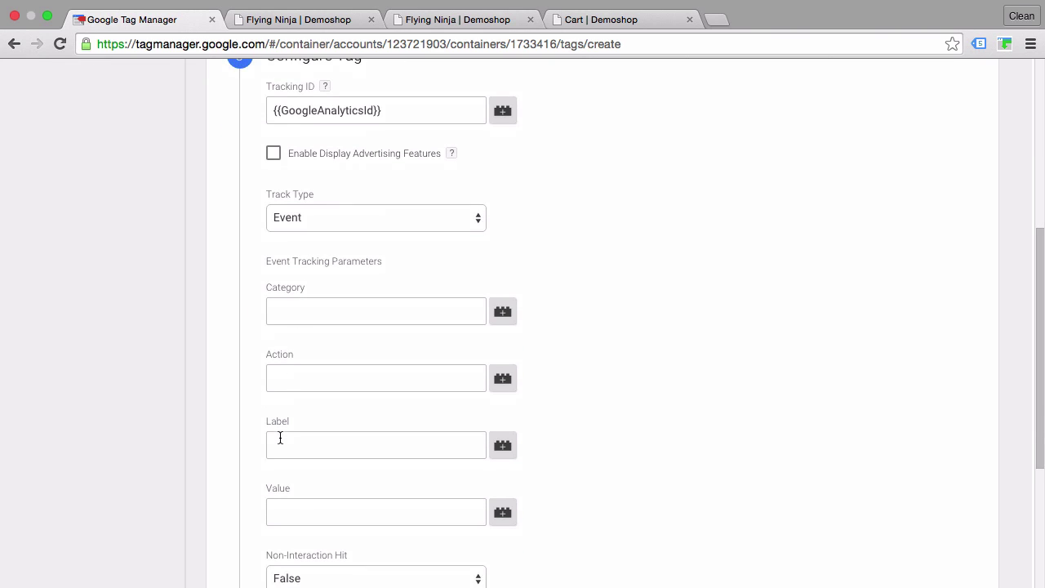
pyautogui.click(315, 308)
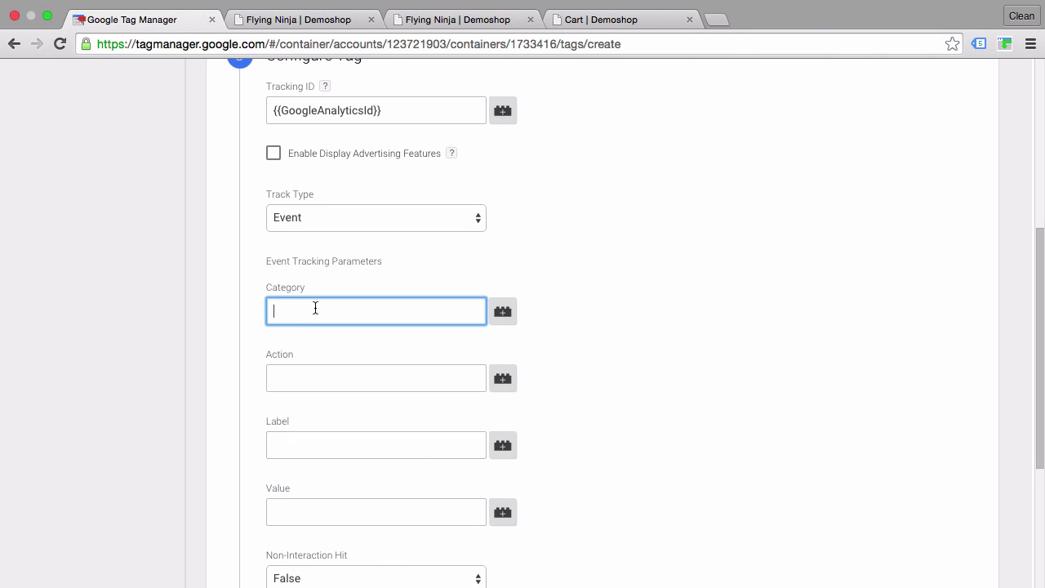
pyautogui.write('Button Clicks')
pyautogui.click(309, 376)
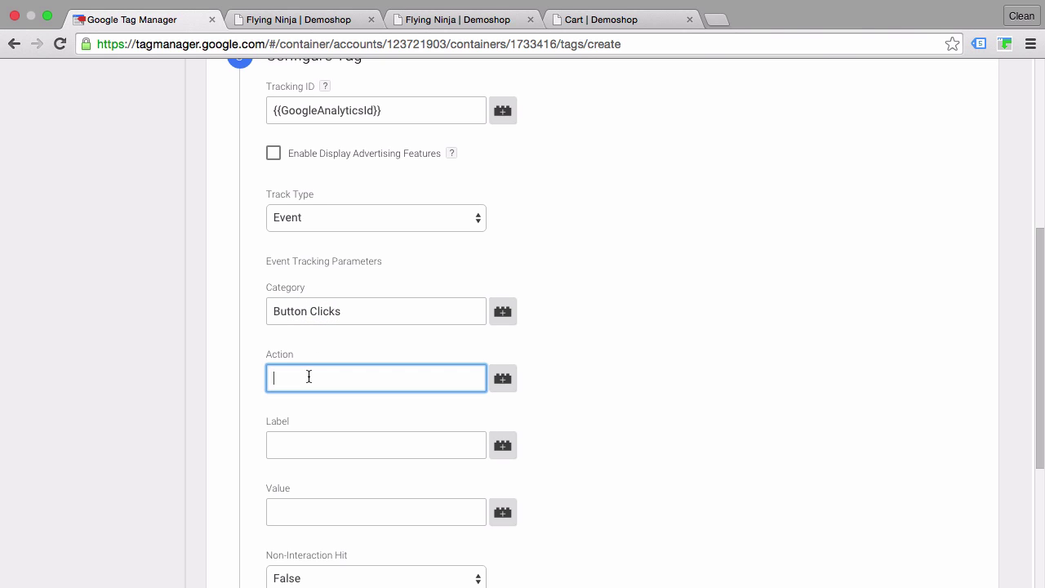
pyautogui.write('Click')
# Use the {{Page Path}} variable as the event label
pyautogui.click(307, 448)
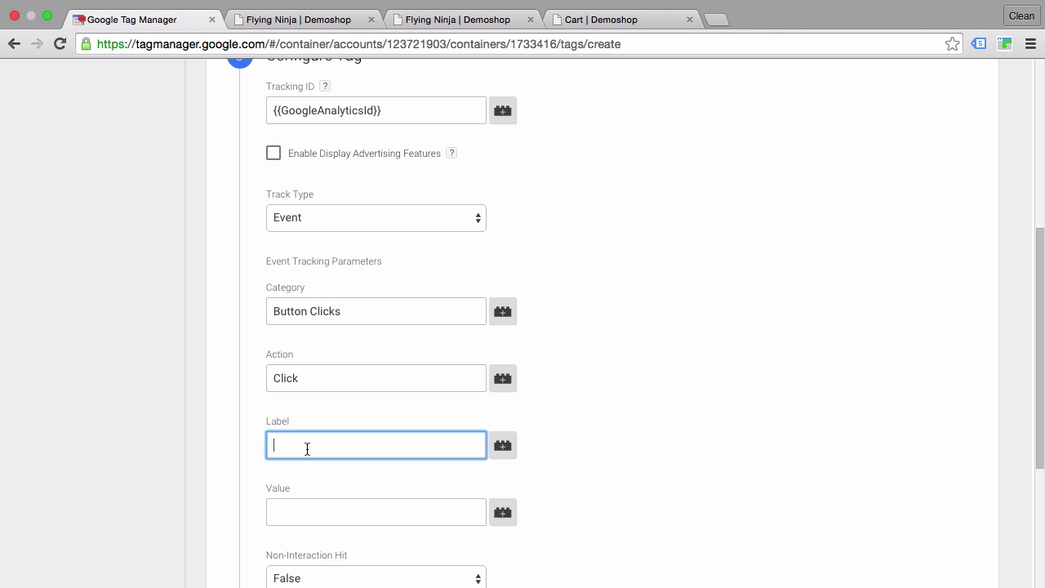
pyautogui.click(505, 445)
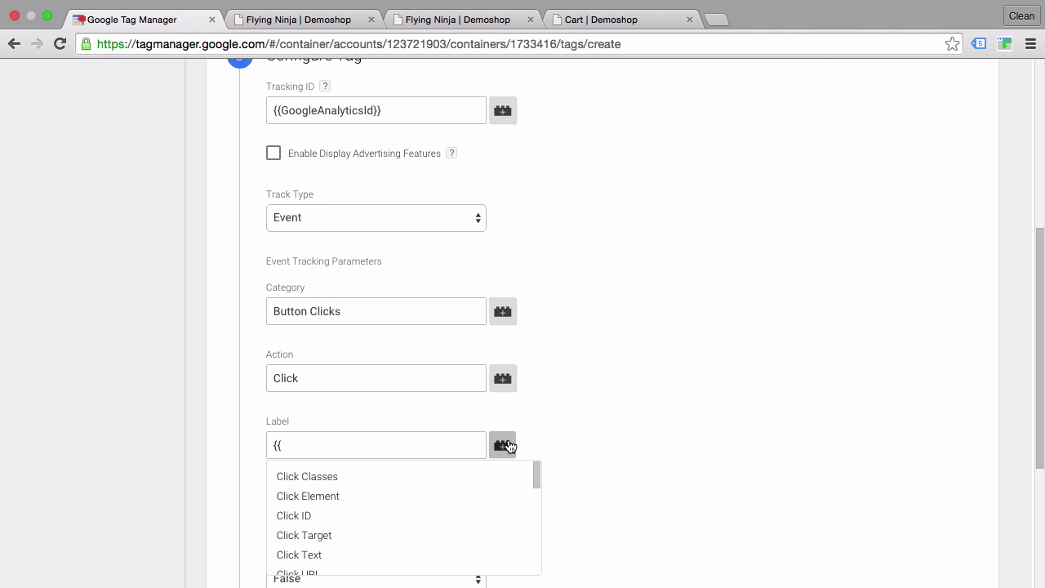
pyautogui.scroll(-3, 385, 513)
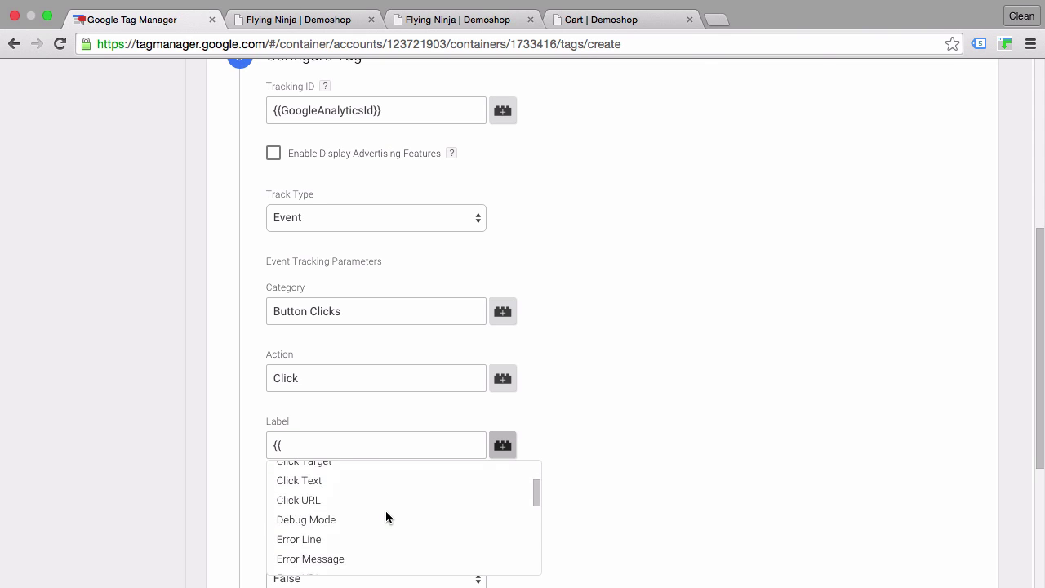
pyautogui.scroll(-8, 386, 512)
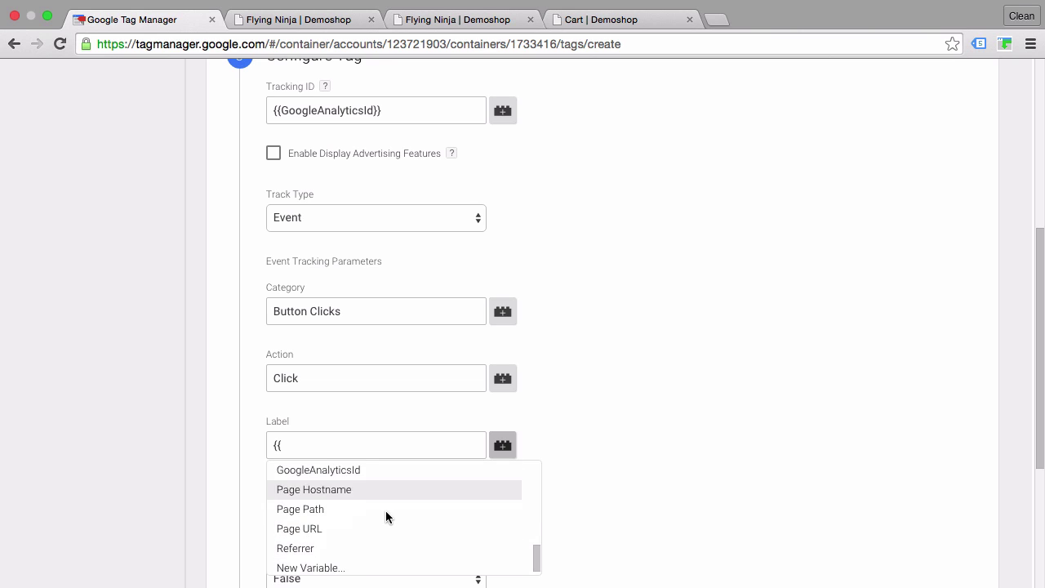
pyautogui.click(335, 506)
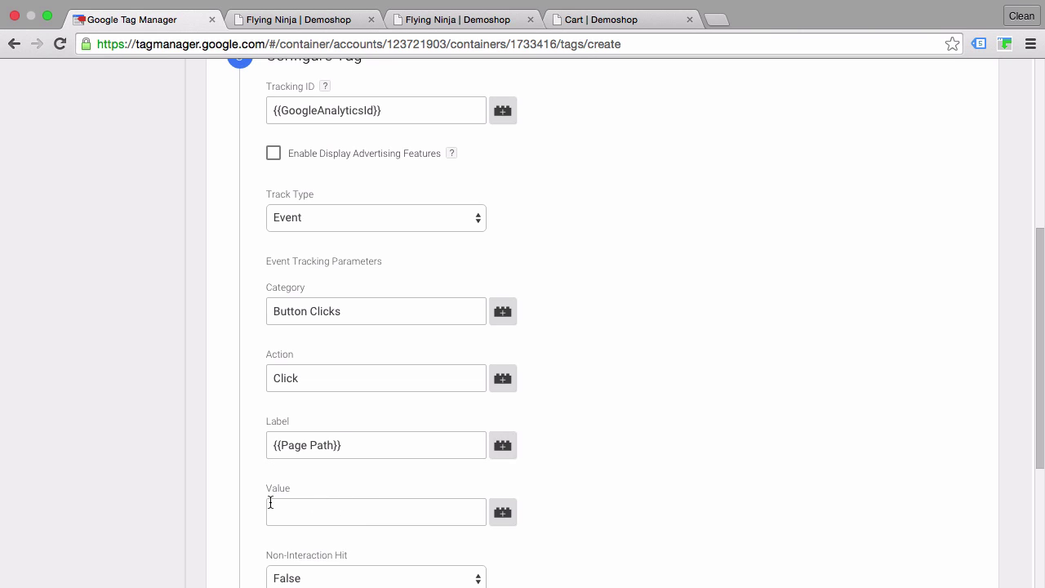
pyautogui.scroll(-2, 218, 499)
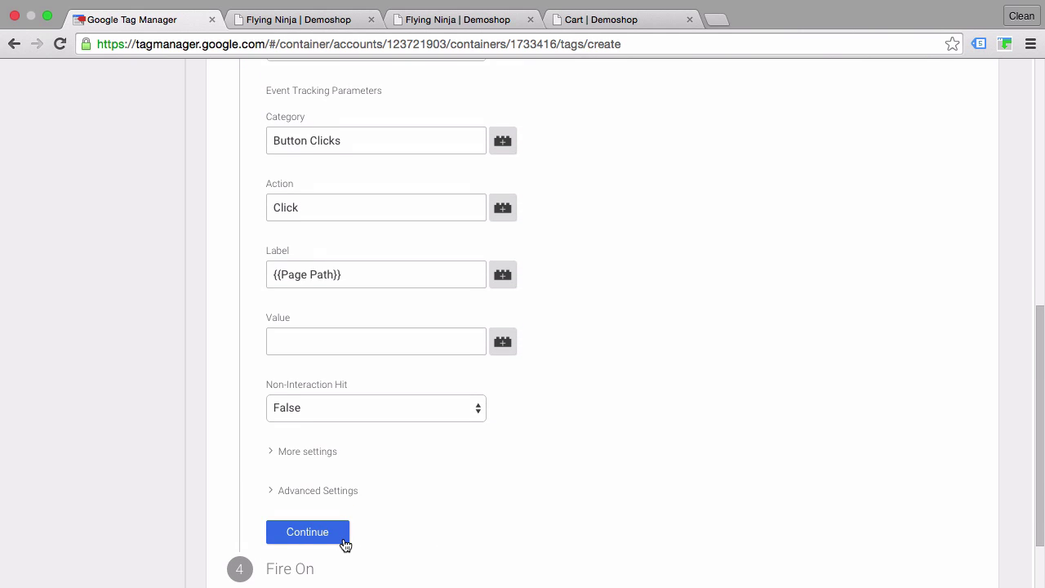
# Attach the existing AddToCart Button Click trigger and save the event tag
pyautogui.click(343, 542)
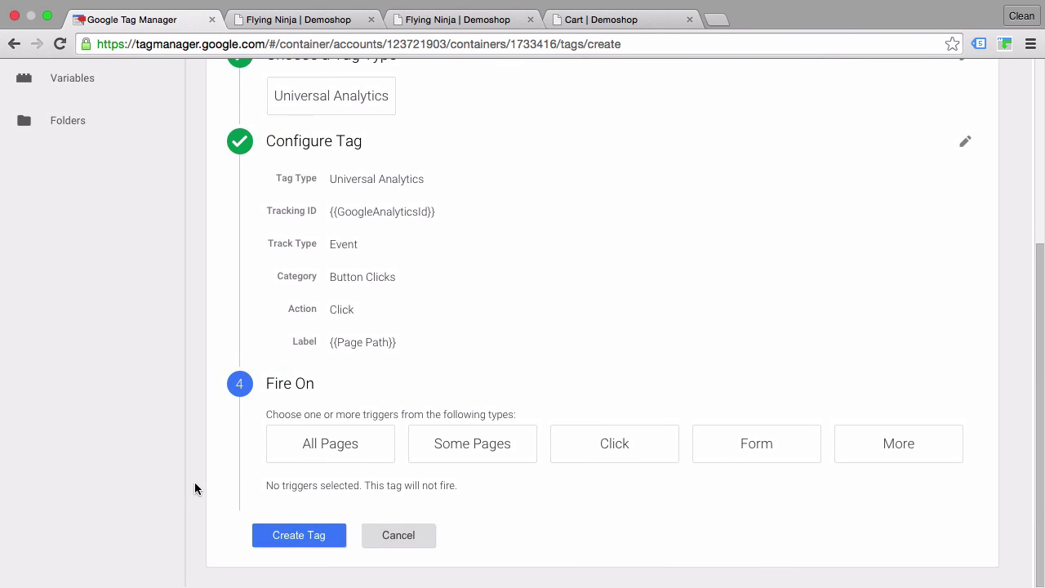
pyautogui.click(907, 448)
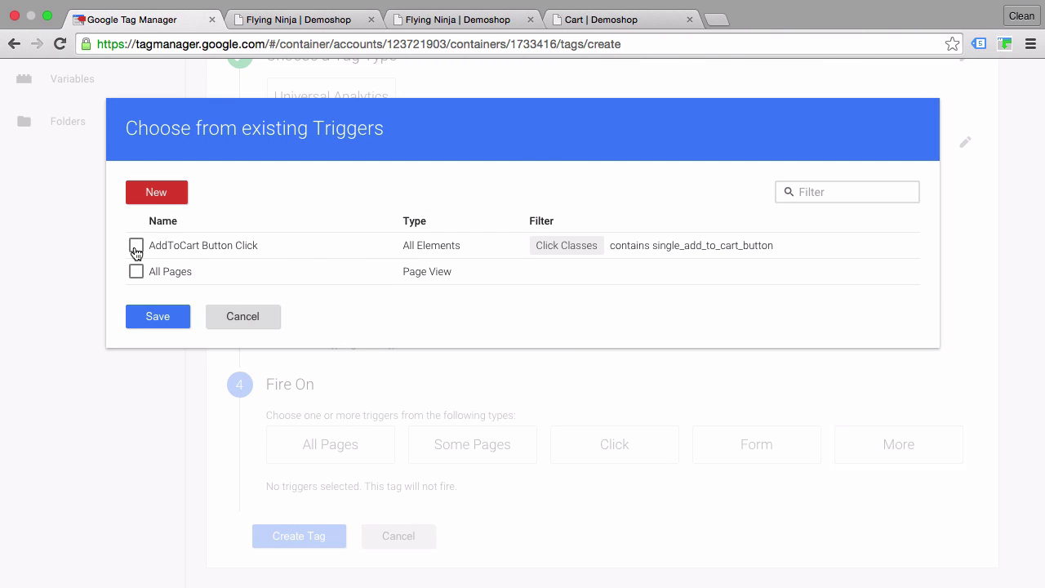
pyautogui.click(135, 248)
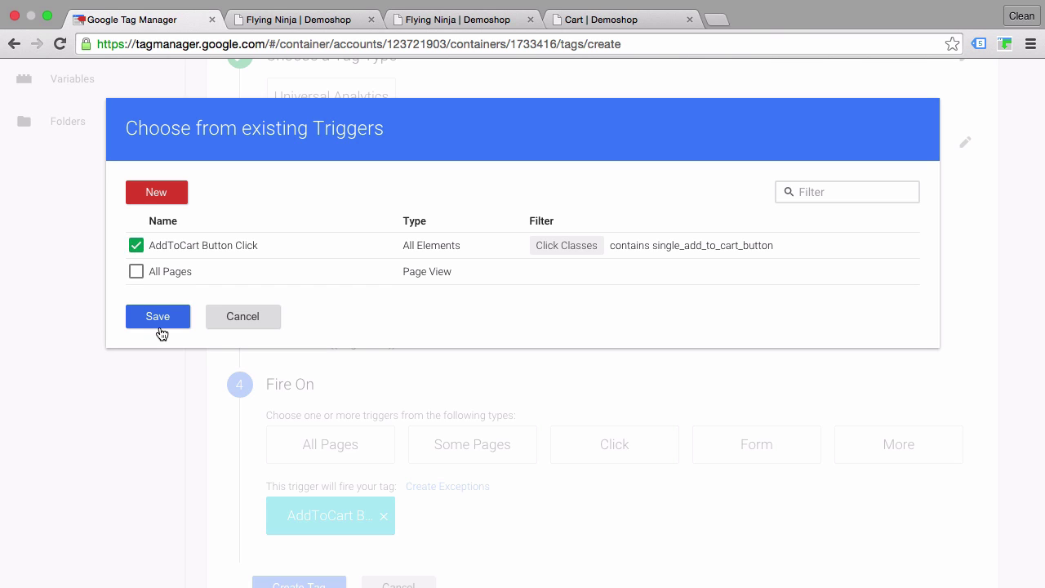
pyautogui.click(158, 317)
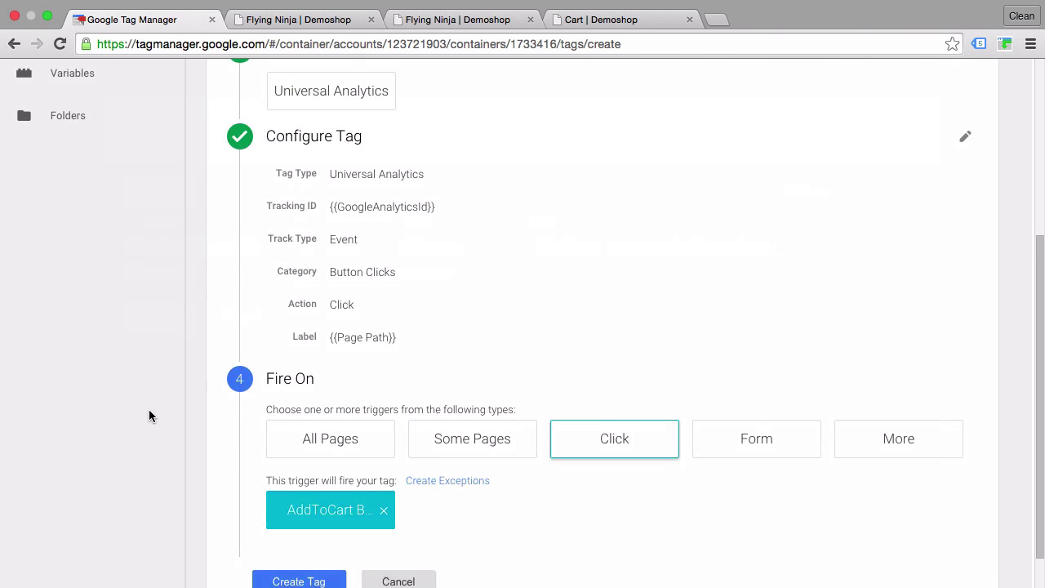
pyautogui.scroll(-2, 149, 409)
pyautogui.click(311, 539)
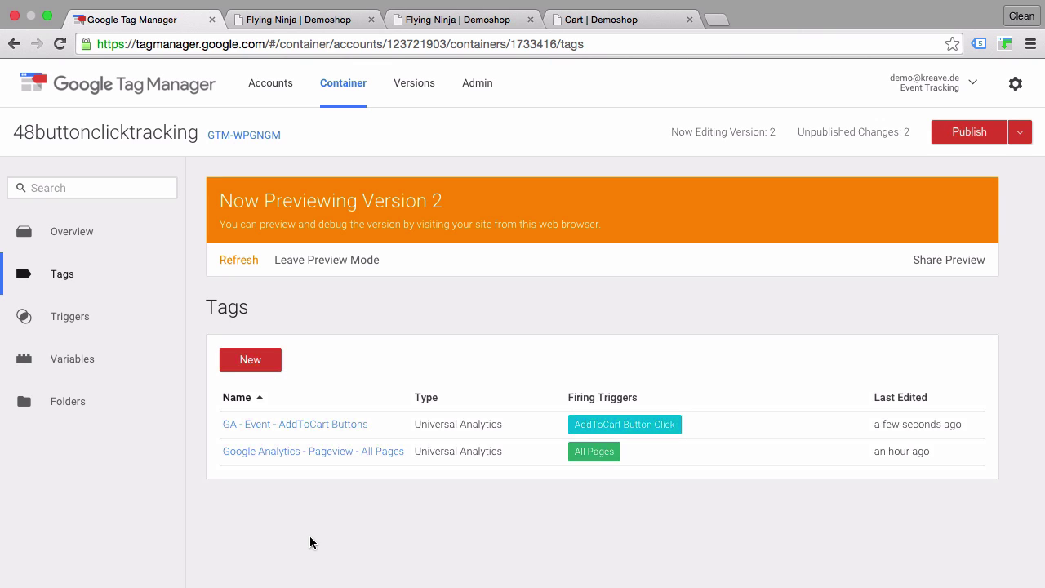
# Refresh the GTM preview and reload the Flying Ninja product page, closing the extra tabs
pyautogui.click(232, 263)
pyautogui.click(260, 25)
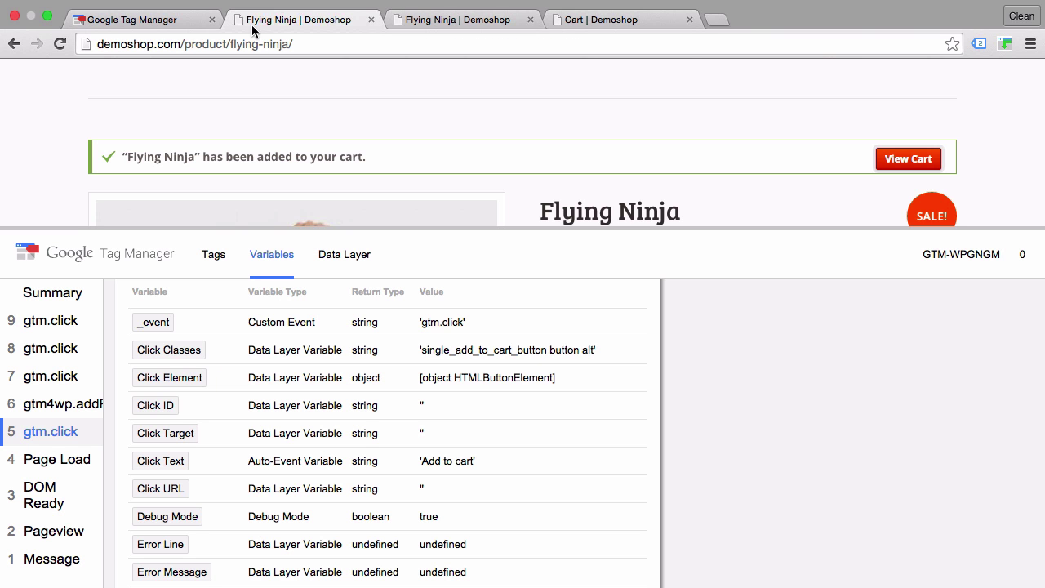
pyautogui.click(58, 45)
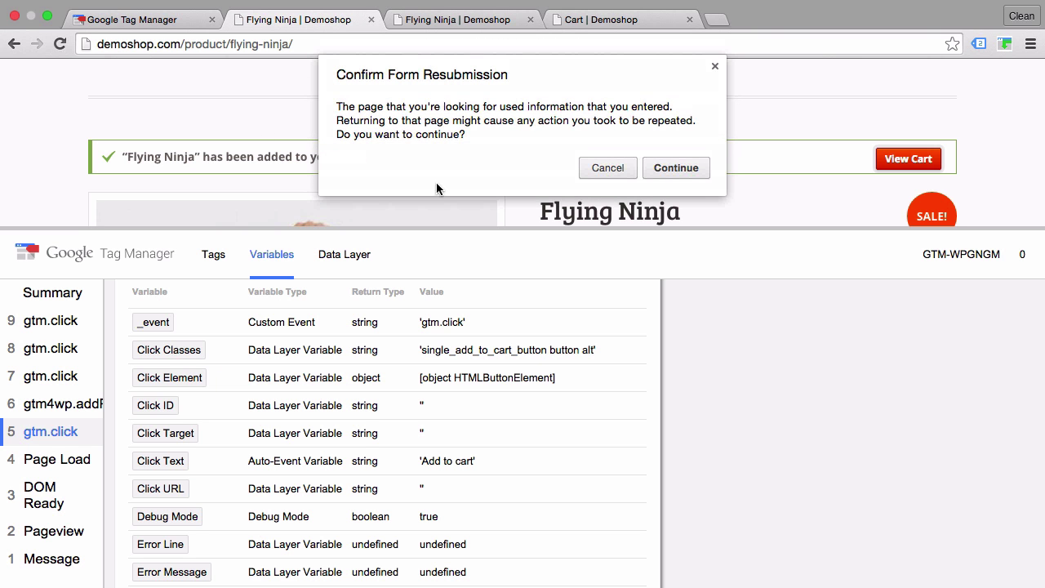
pyautogui.click(660, 166)
pyautogui.middleClick(441, 24)
pyautogui.middleClick(439, 18)
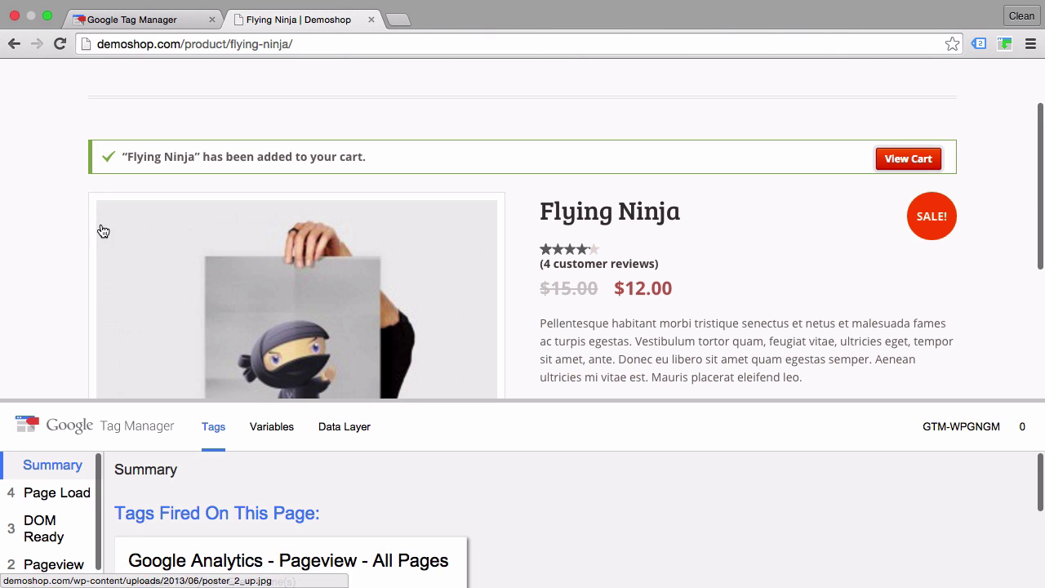
pyautogui.scroll(-5, 57, 255)
pyautogui.scroll(2, 57, 253)
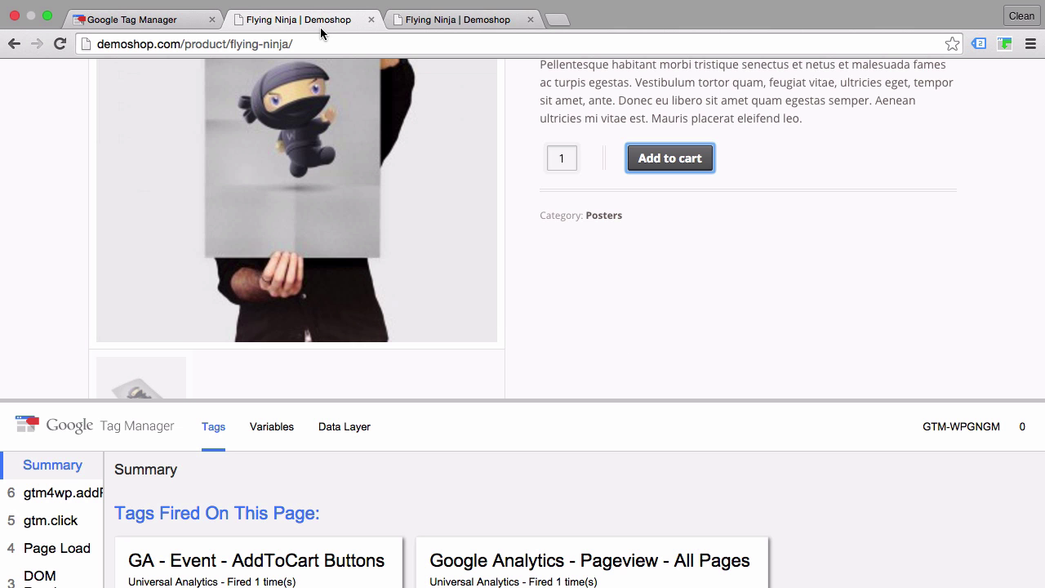
# Confirm GA - Event - AddToCart Buttons fired on the gtm.click event in the debug panel
pyautogui.click(68, 527)
pyautogui.moveTo(224, 401); pyautogui.dragTo(213, 261)
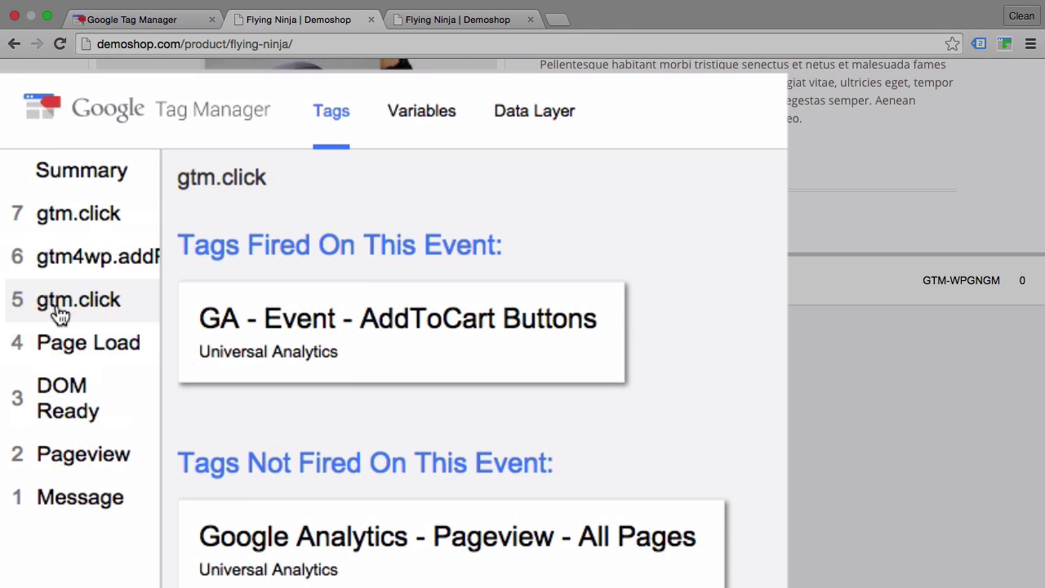
pyautogui.click(60, 313)
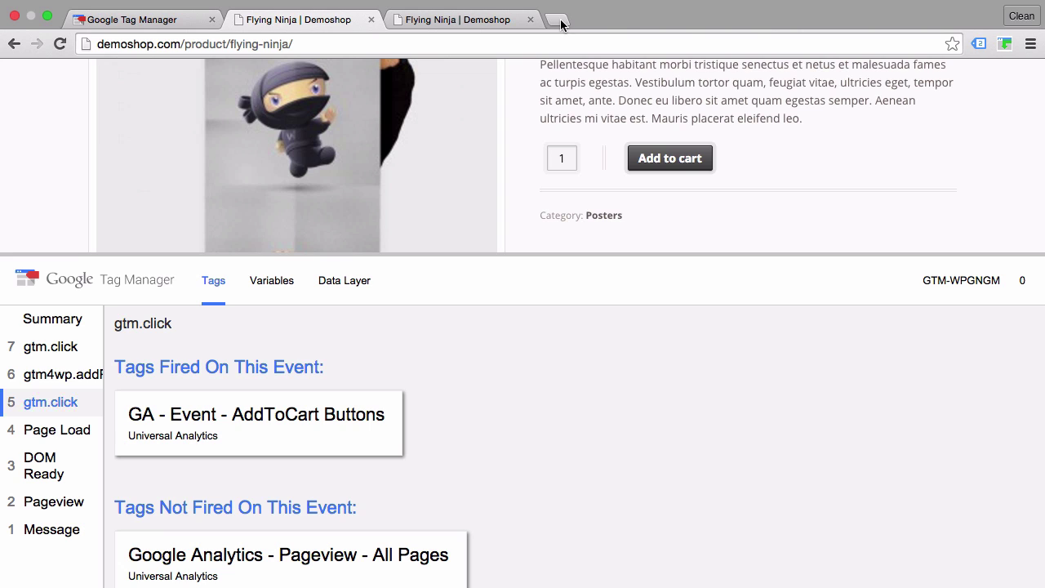
# Check Master view real-time Events for Button Clicks / Click / /product/flying-ninja/, then return to Demoshop
pyautogui.click(561, 22)
pyautogui.click(359, 76)
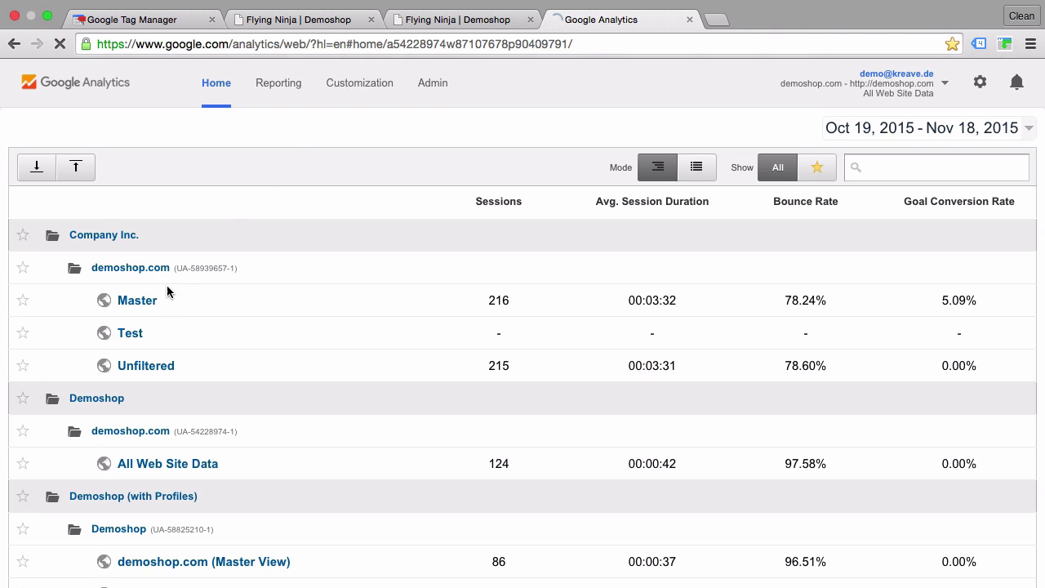
pyautogui.click(145, 299)
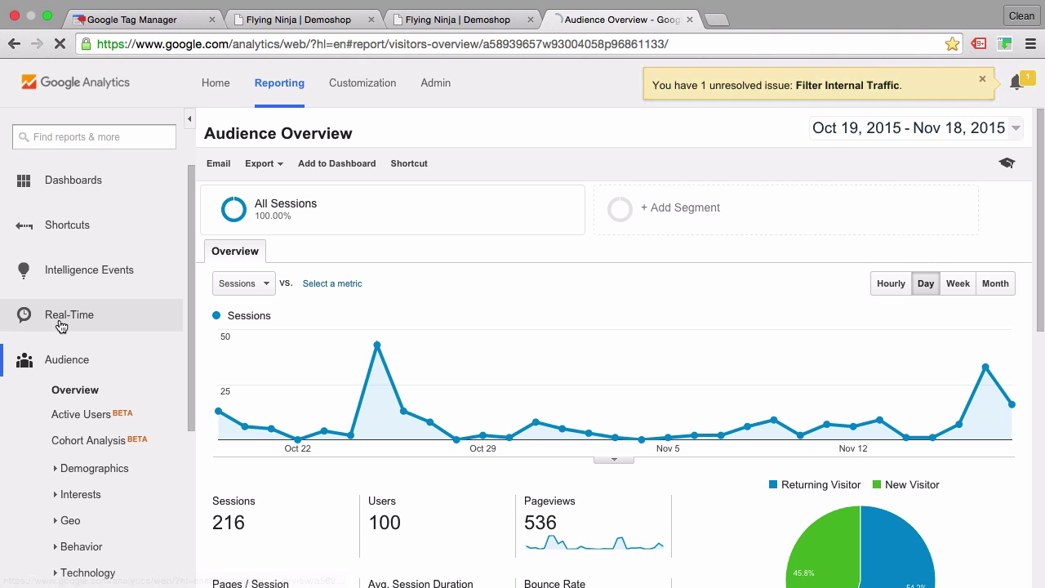
pyautogui.click(59, 321)
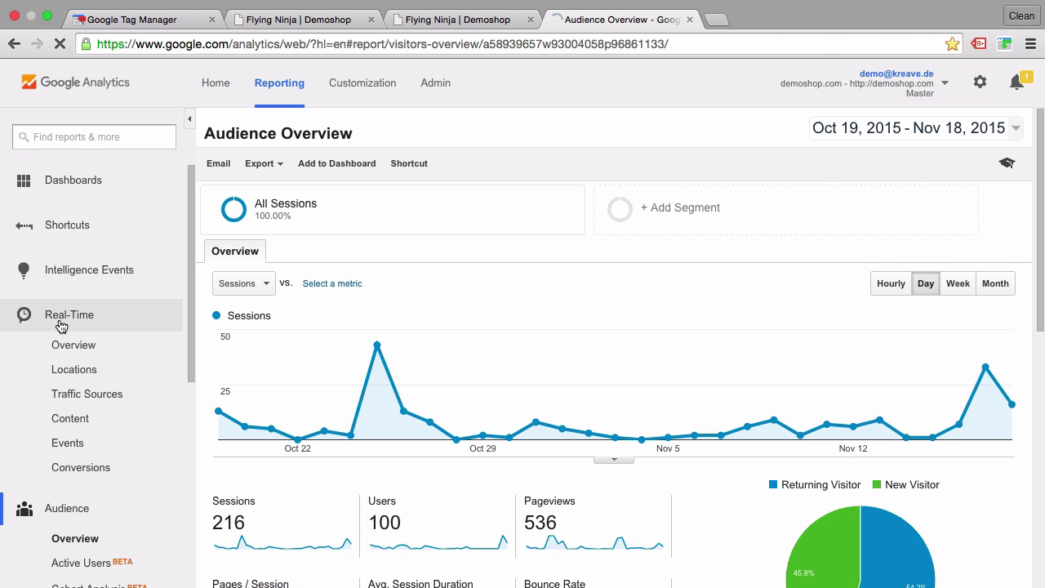
pyautogui.click(67, 445)
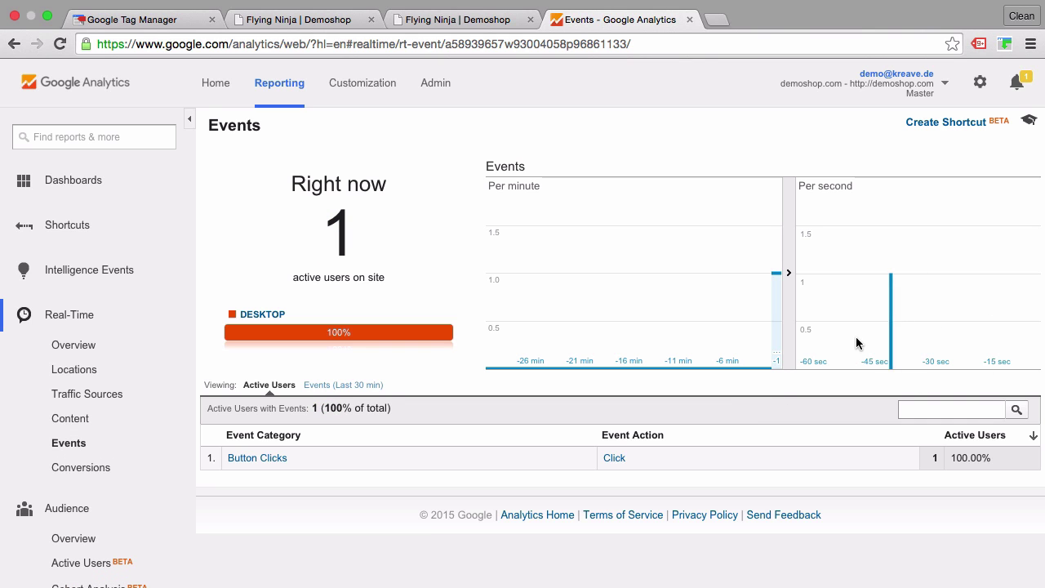
pyautogui.click(256, 459)
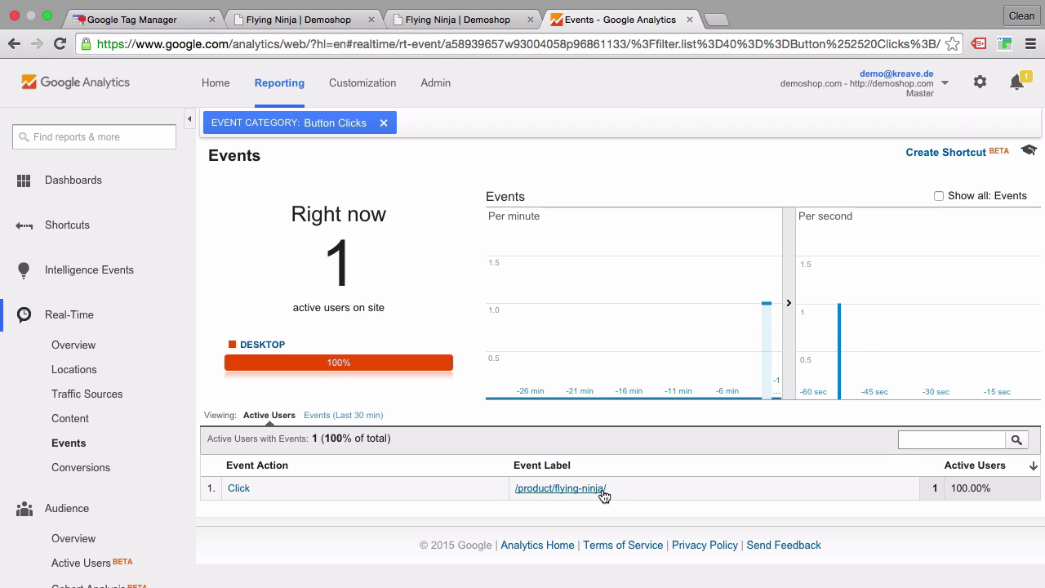
pyautogui.click(272, 23)
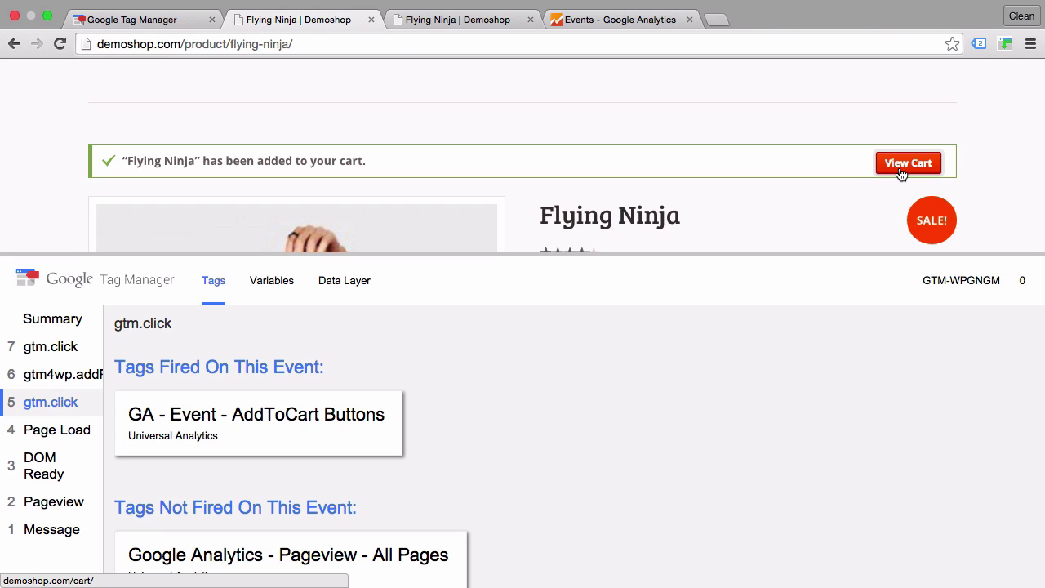
# Verify the View Cart click fires no tags, then go back to the GTM tags list
pyautogui.keyDown('super'); pyautogui.click(902, 172); pyautogui.keyUp('super')
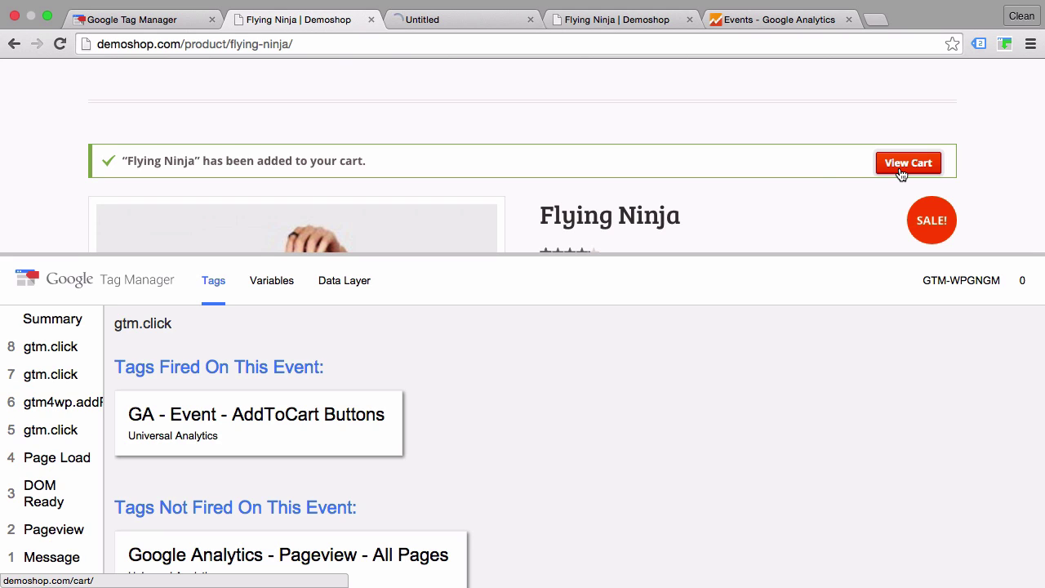
pyautogui.click(50, 353)
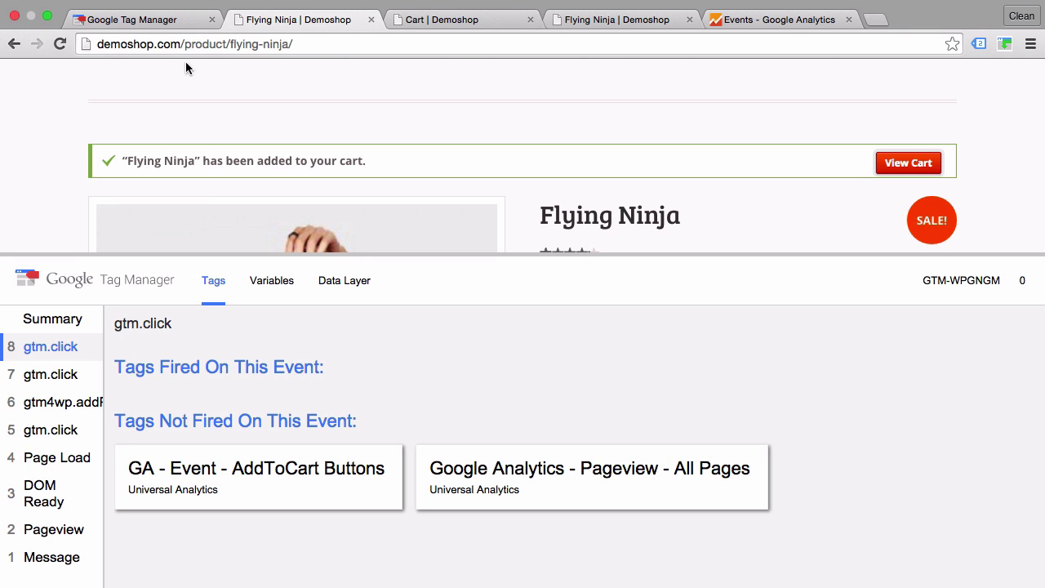
pyautogui.click(128, 28)
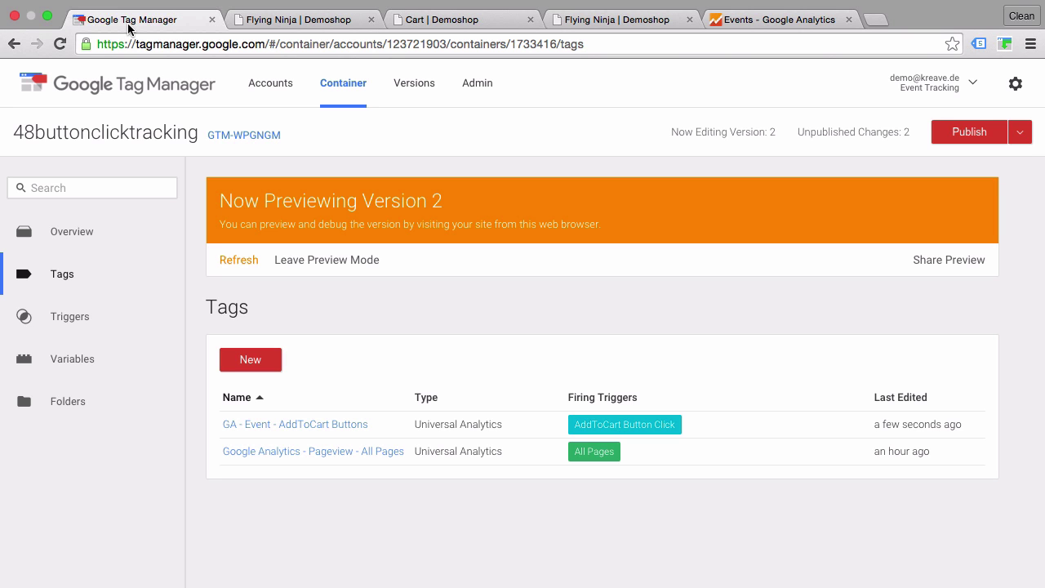
# Publish container version 2 live with Publish Now
pyautogui.click(979, 137)
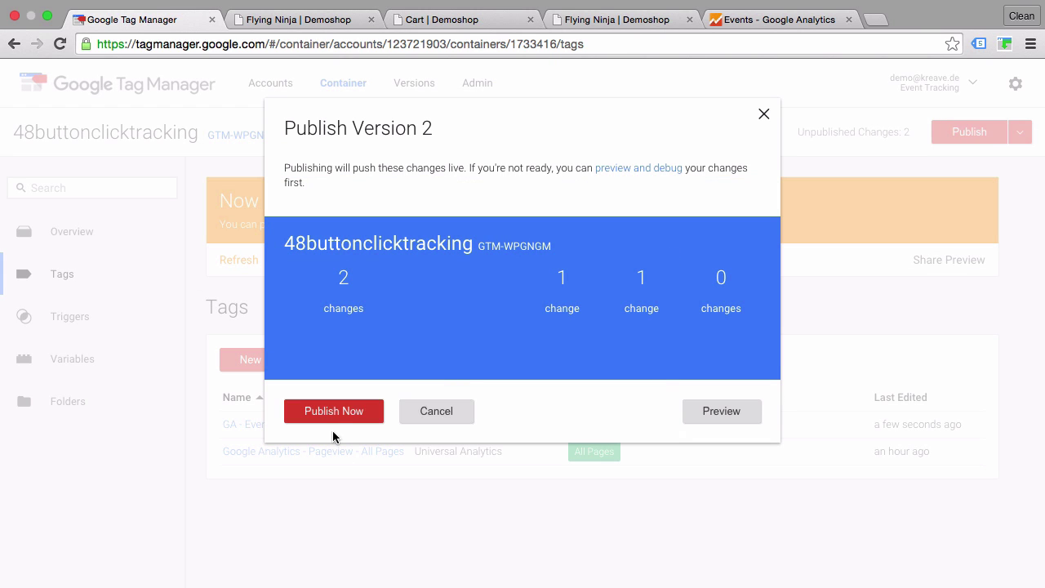
pyautogui.click(330, 412)
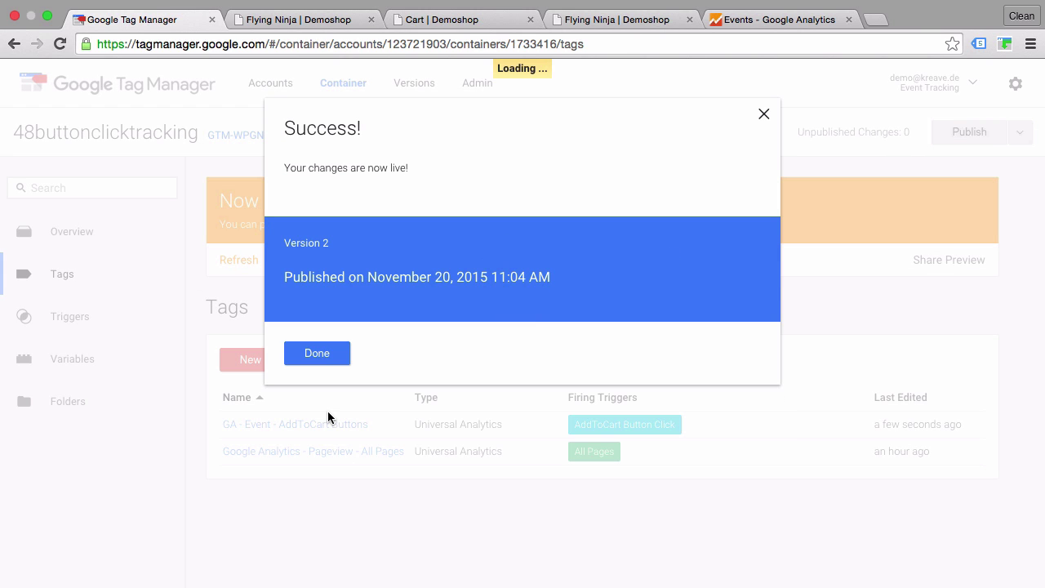